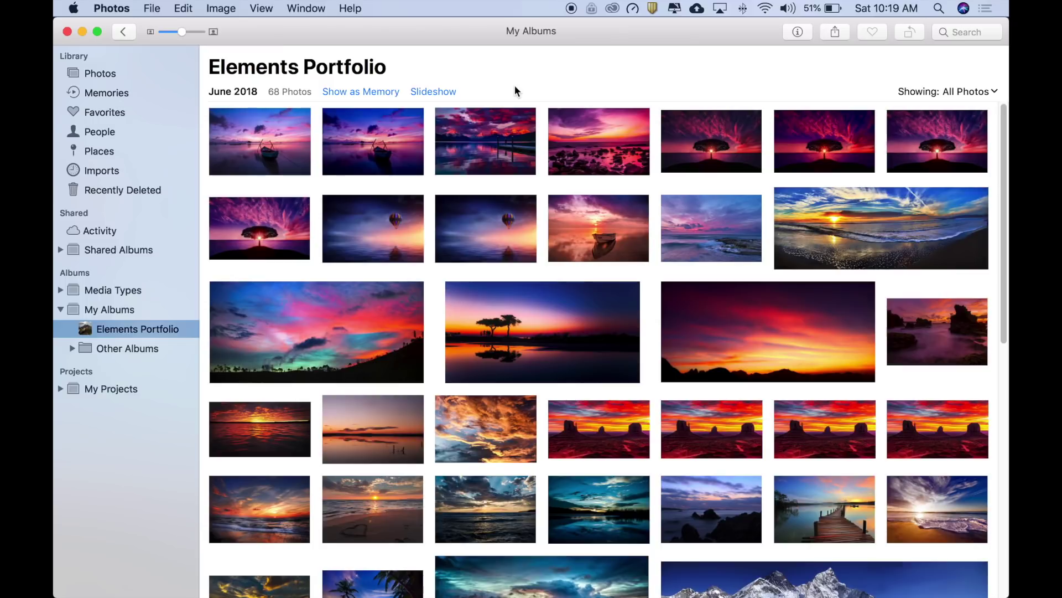
{"action": "left_click", "coordinate": [287, 135]}
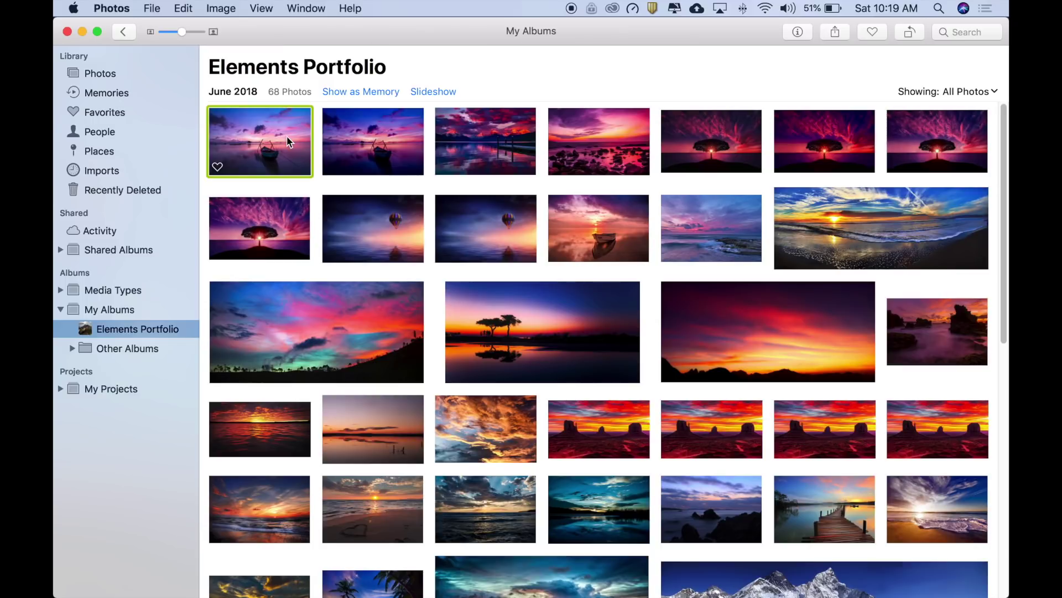
{"action": "left_click", "coordinate": [370, 144], "text": "super"}
{"action": "left_click", "coordinate": [477, 147], "text": "super"}
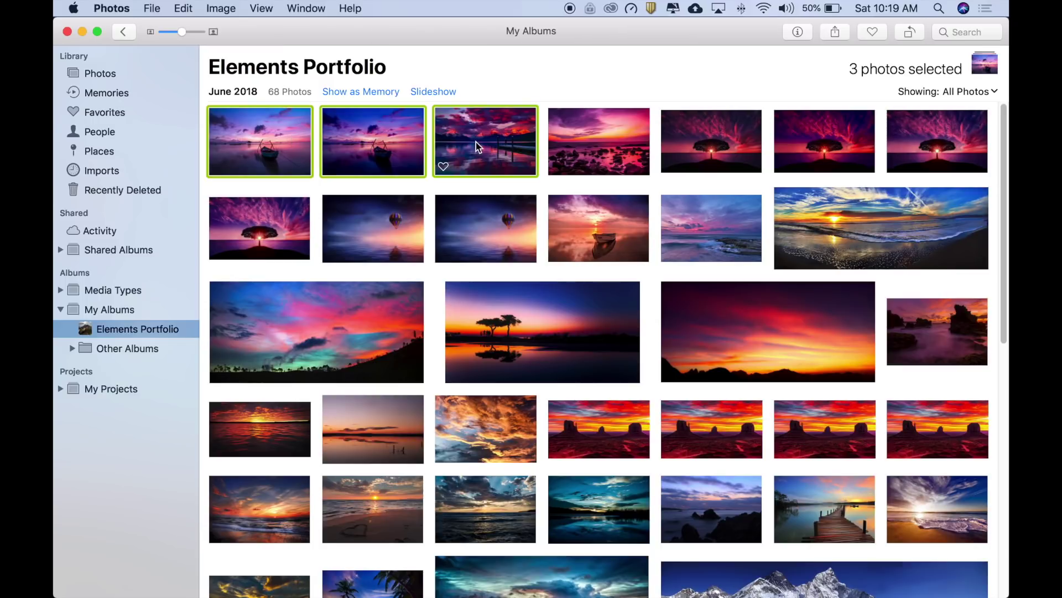
{"action": "left_click", "coordinate": [128, 93]}
{"action": "mouse_move", "coordinate": [198, 309]}
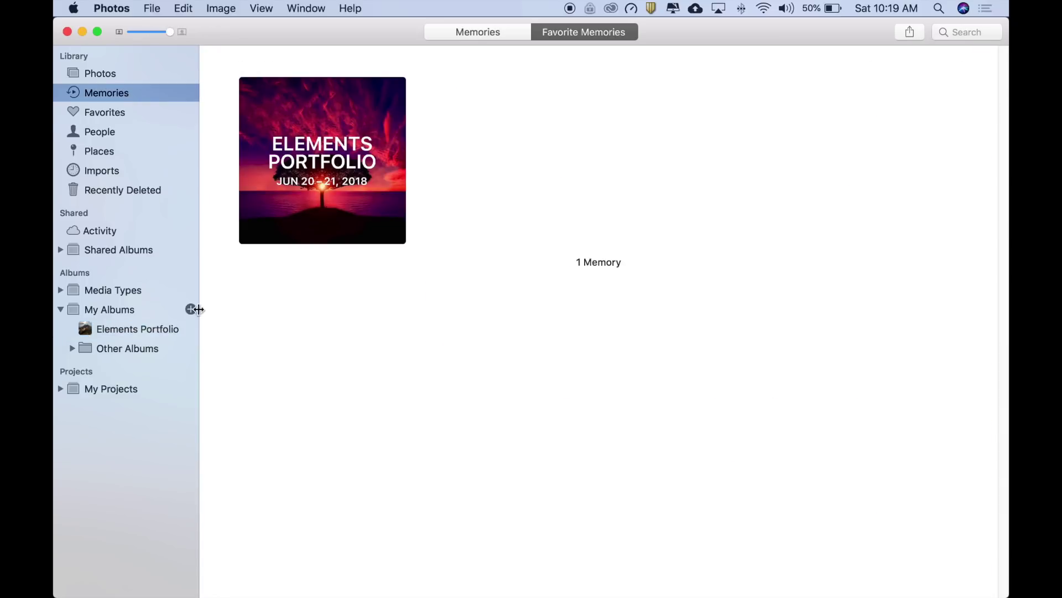
{"action": "left_click", "coordinate": [153, 330]}
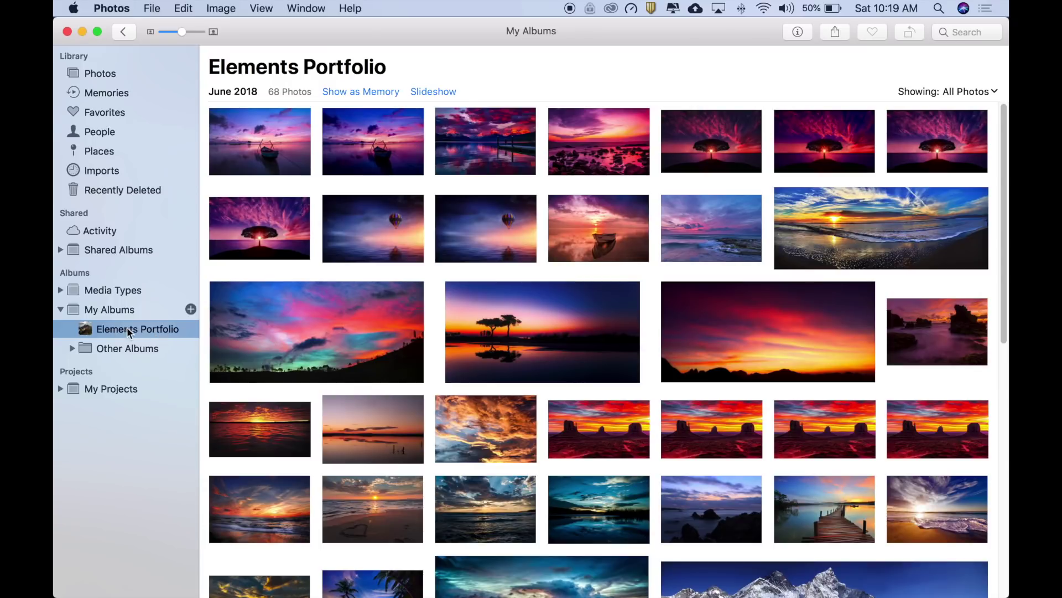
Create a Motif photo book from the Elements Portfolio album in the Hardcover - 13 x 10 format.
{"action": "left_click", "coordinate": [159, 7]}
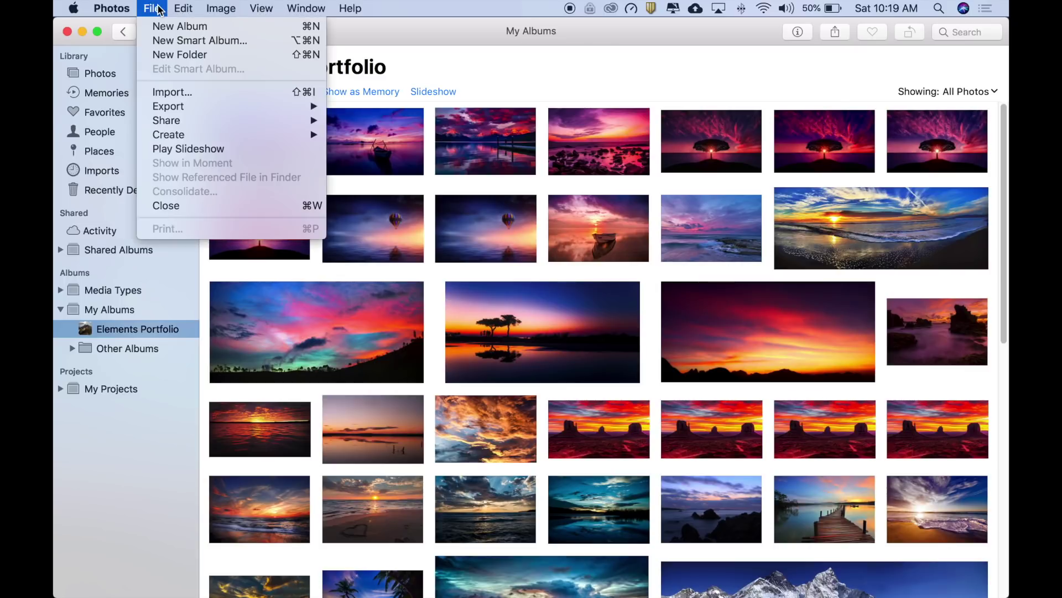
{"action": "mouse_move", "coordinate": [194, 126]}
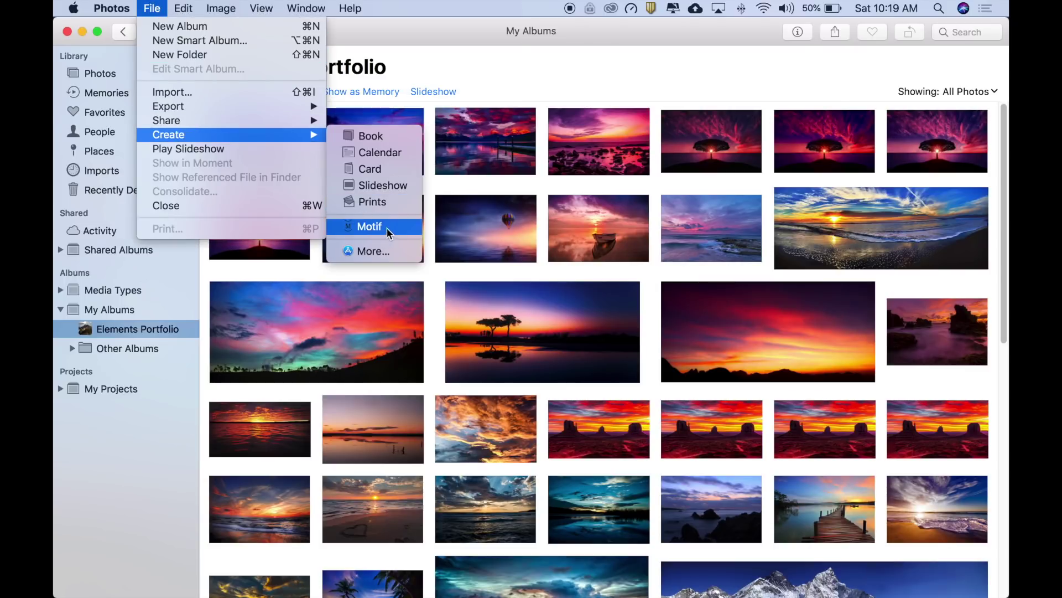
{"action": "left_click", "coordinate": [369, 226]}
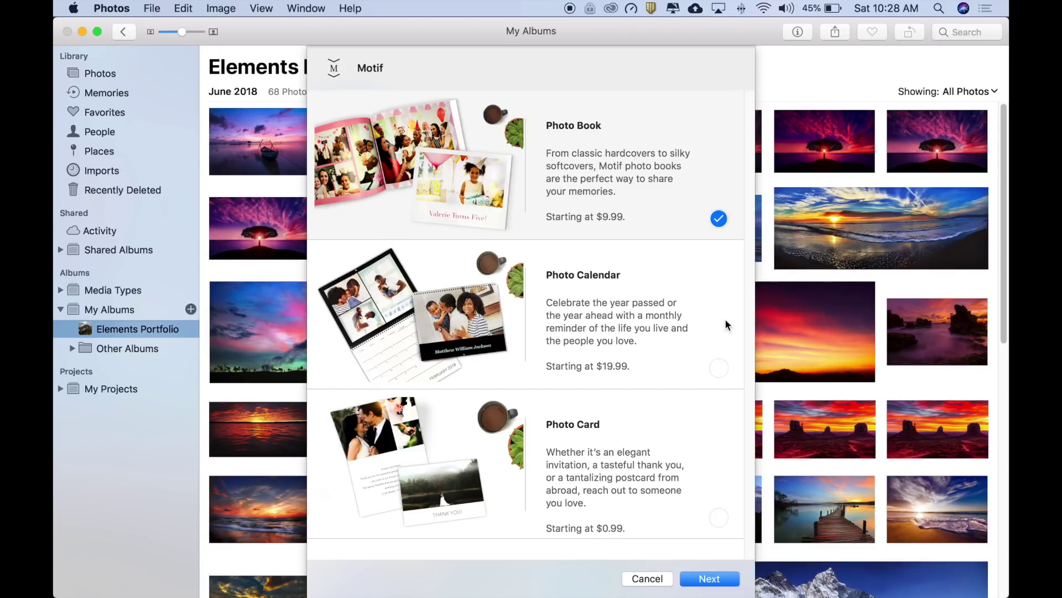
{"action": "left_click", "coordinate": [718, 578]}
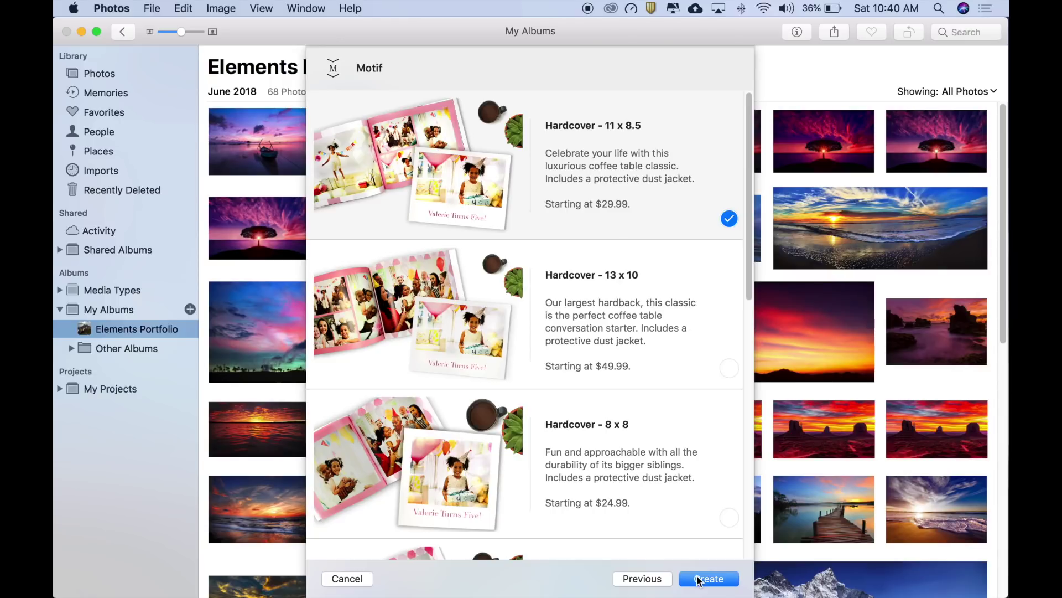
{"action": "left_click", "coordinate": [700, 365]}
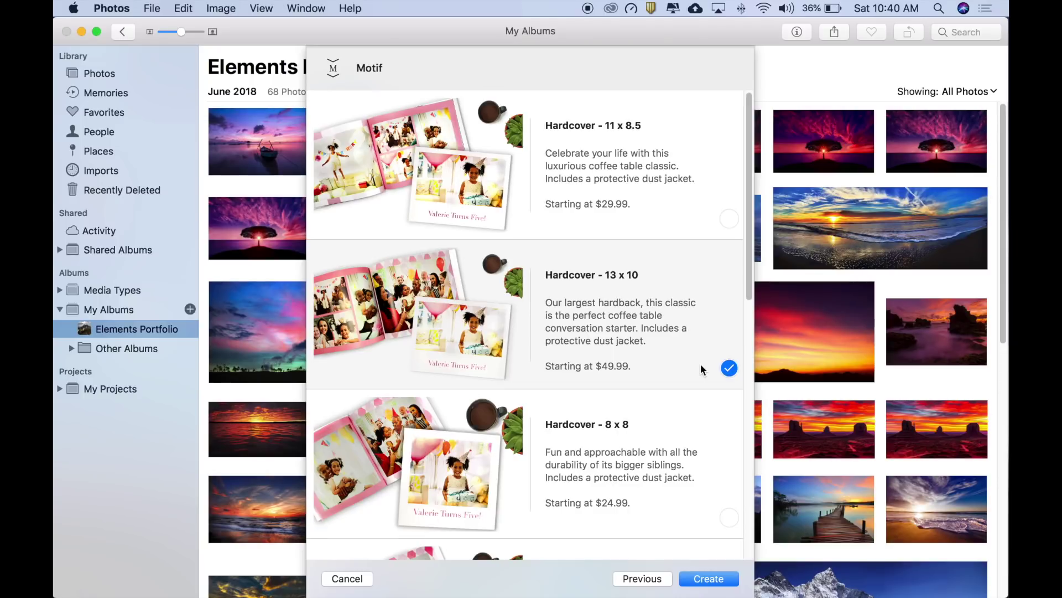
{"action": "left_click", "coordinate": [722, 581]}
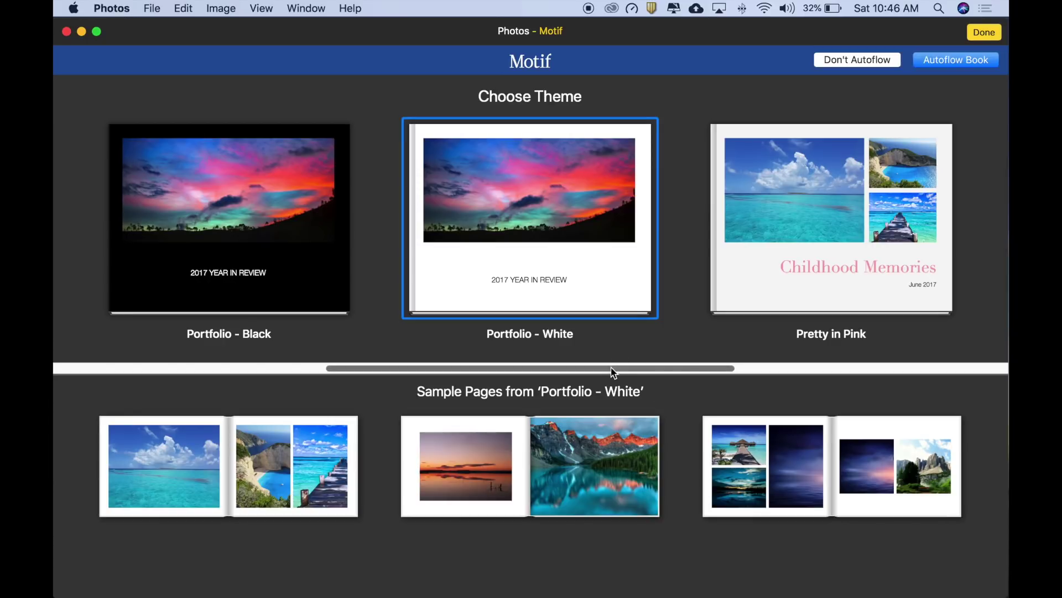
Autoflow the book with the Portfolio - Black theme and set its length to about 64 images on 32 pages.
{"action": "left_click_drag", "start_coordinate": [613, 368], "coordinate": [529, 378]}
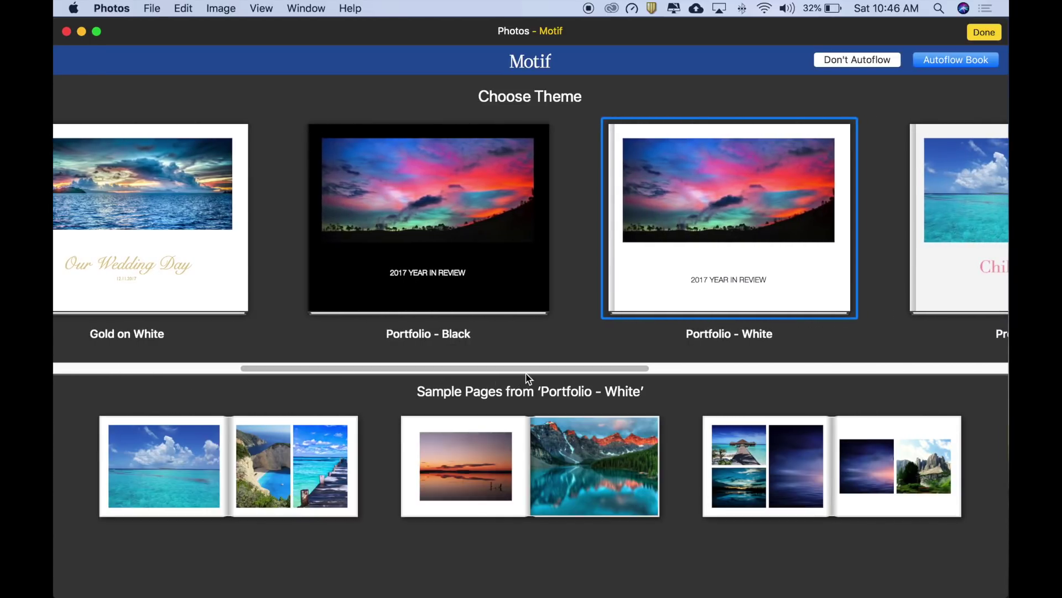
{"action": "left_click", "coordinate": [522, 277]}
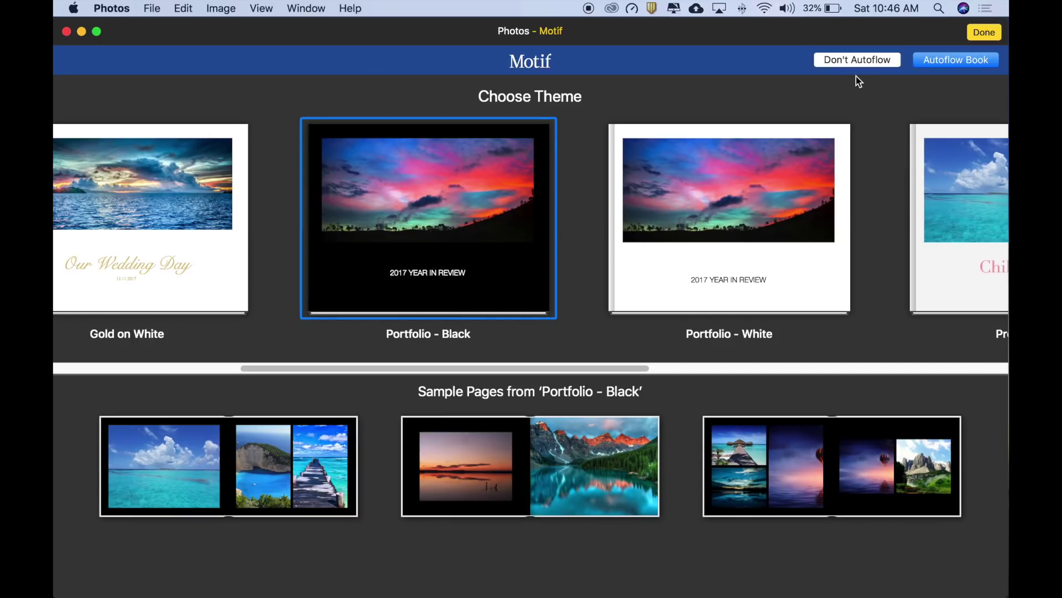
{"action": "left_click", "coordinate": [952, 62]}
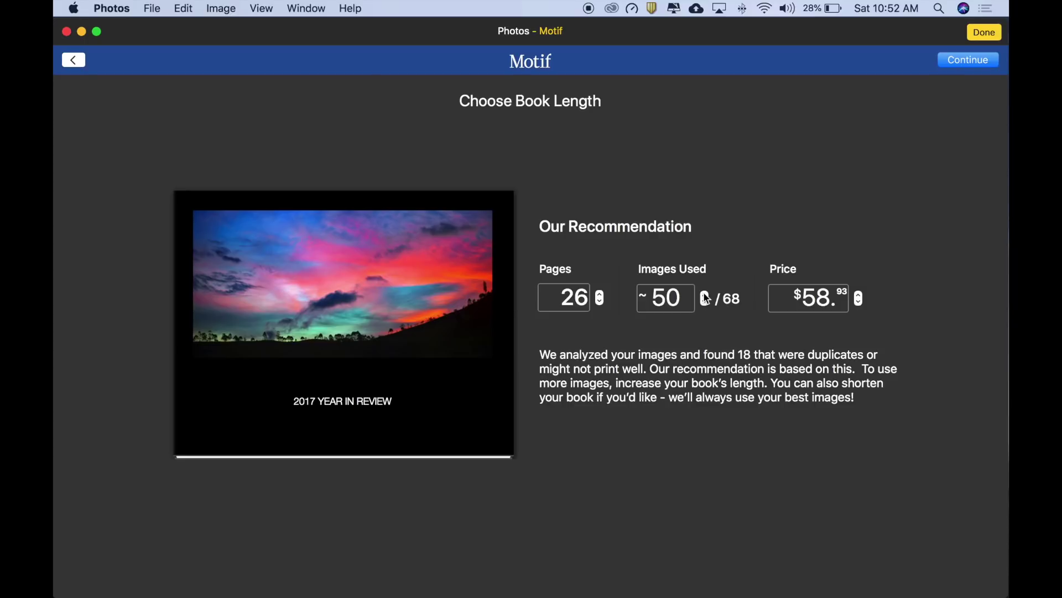
{"action": "left_click_drag", "start_coordinate": [706, 298], "coordinate": [706, 297]}
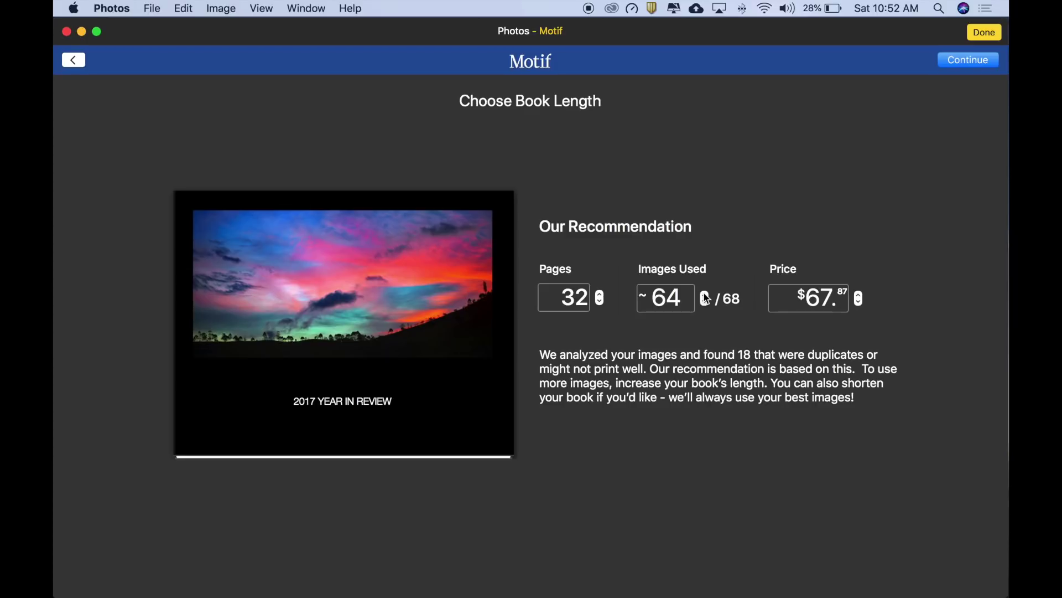
{"action": "left_click", "coordinate": [969, 59]}
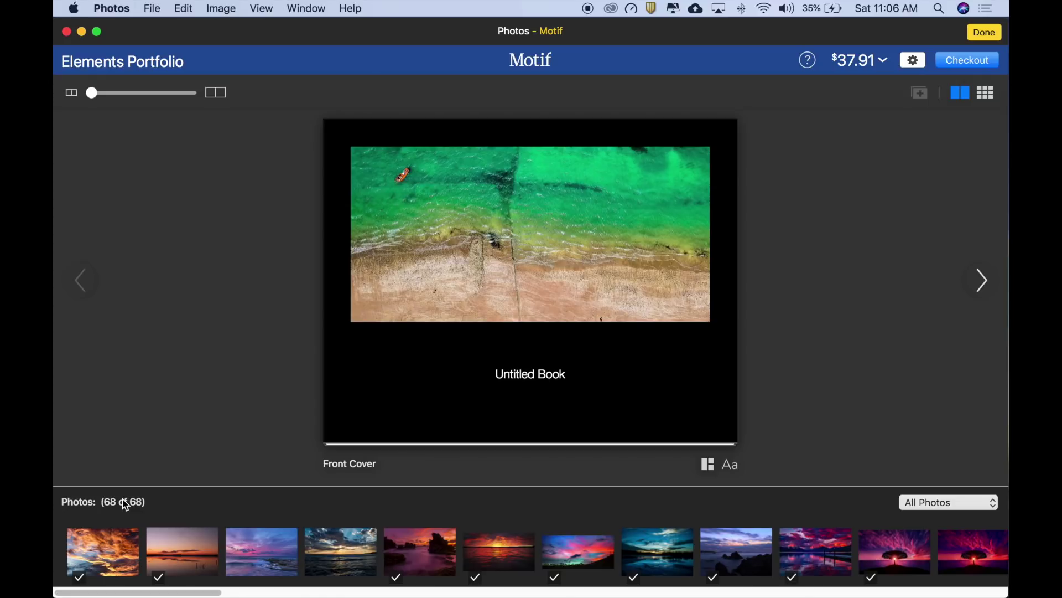
Examine the book's available photos, filtering by placed and by unplaced photos before restoring the display of all photos.
{"action": "mouse_move", "coordinate": [124, 572]}
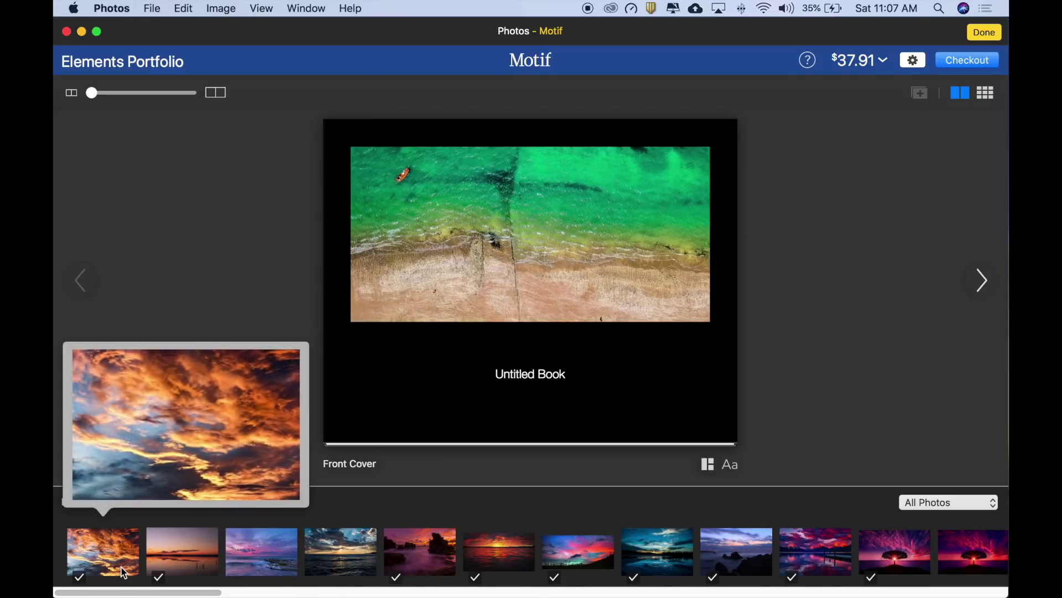
{"action": "mouse_move", "coordinate": [267, 562]}
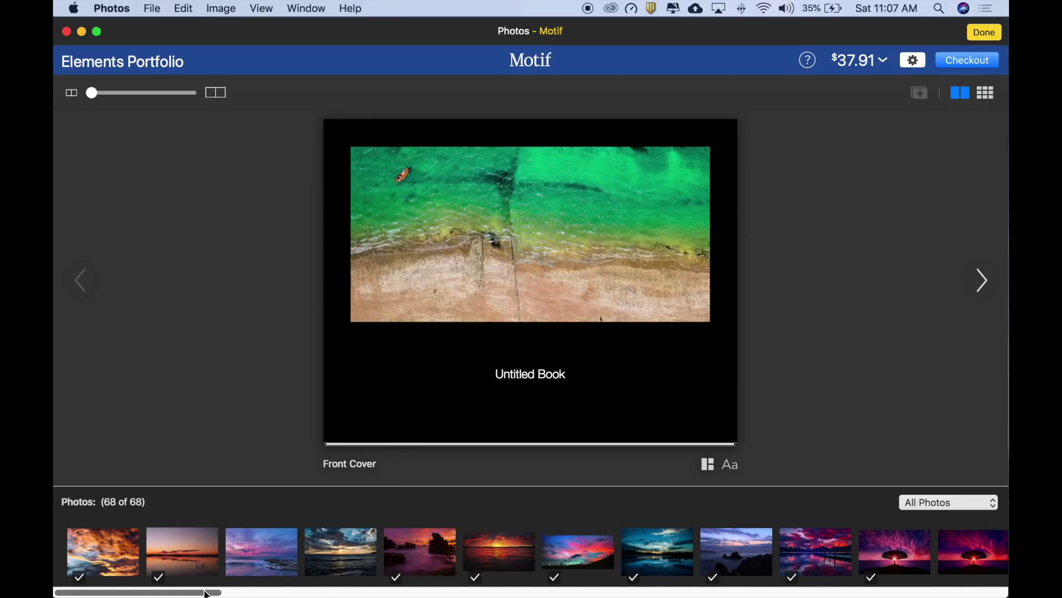
{"action": "scroll", "coordinate": [205, 593], "scroll_direction": "right", "scroll_amount": 1}
{"action": "left_click_drag", "start_coordinate": [206, 593], "coordinate": [331, 593]}
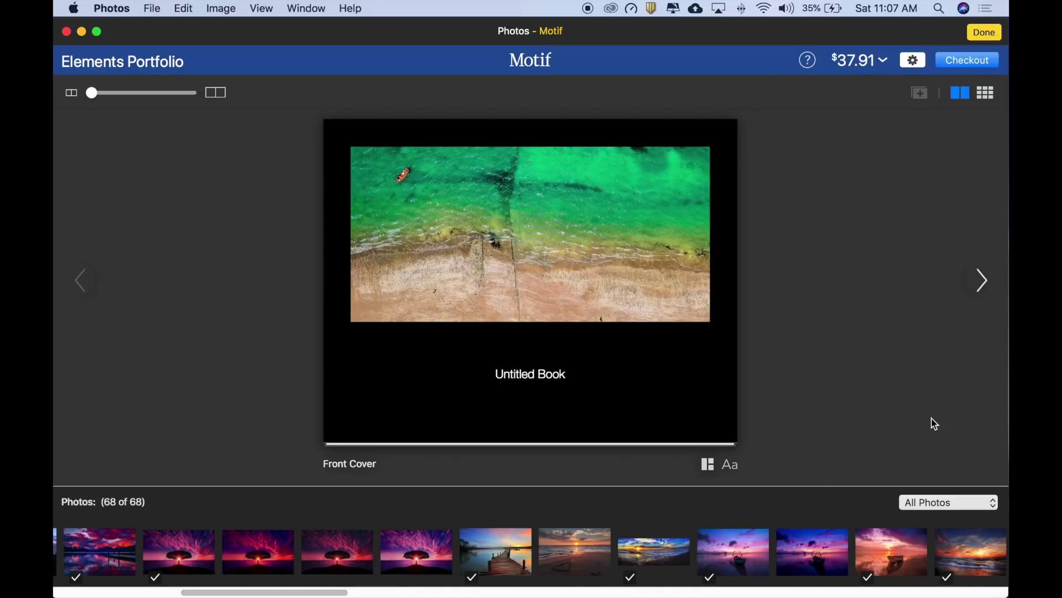
{"action": "left_click", "coordinate": [967, 503]}
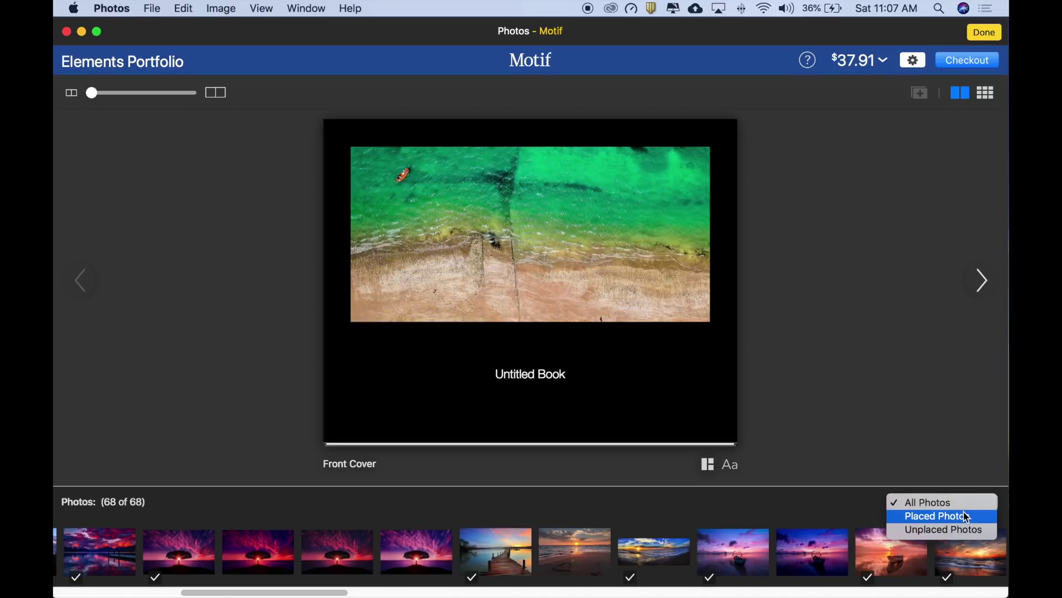
{"action": "left_click", "coordinate": [967, 516]}
{"action": "left_click", "coordinate": [966, 506]}
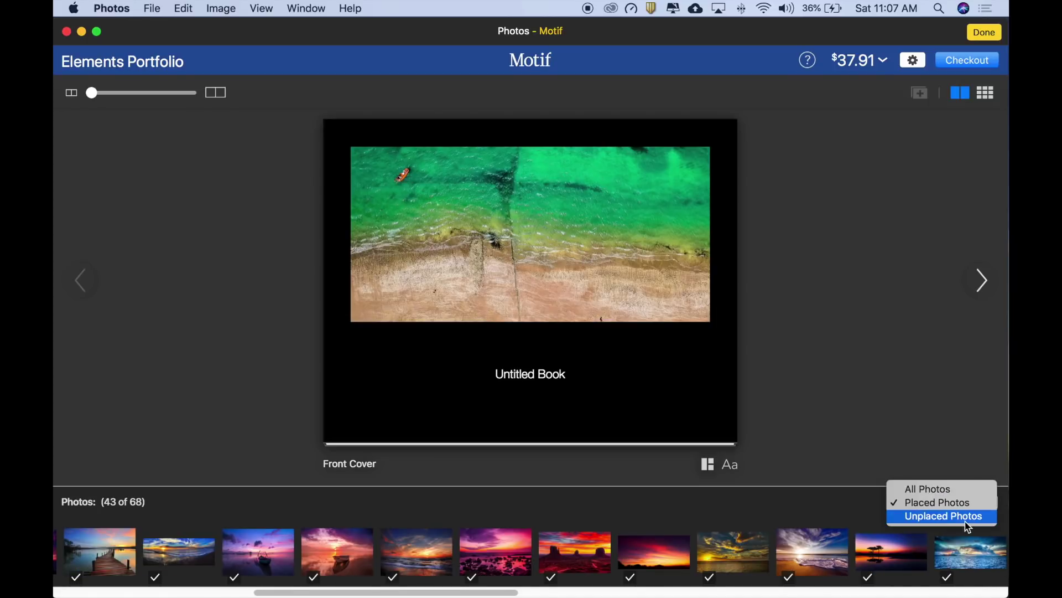
{"action": "left_click", "coordinate": [967, 519]}
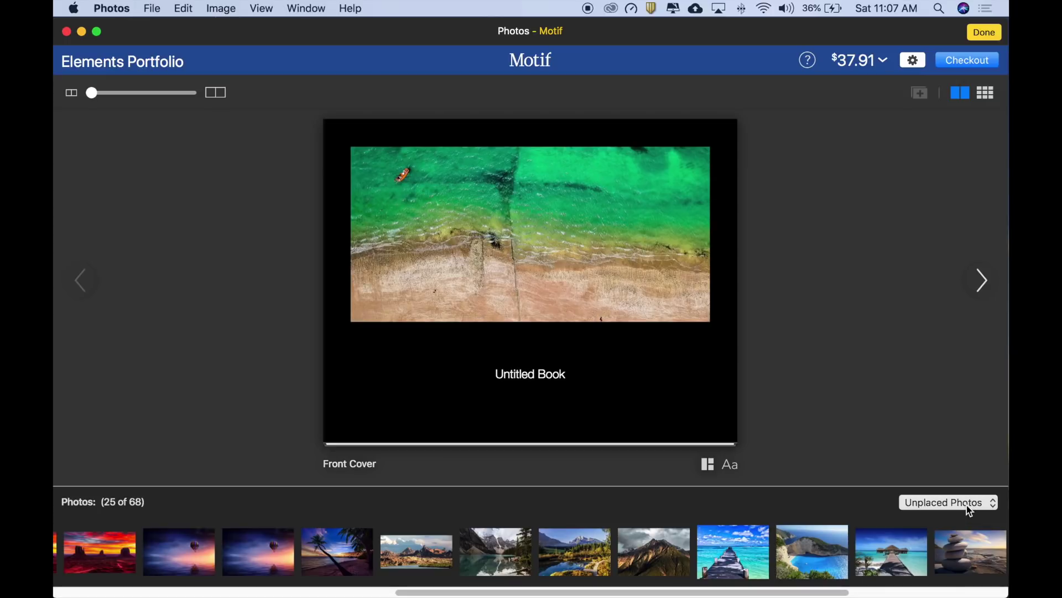
{"action": "left_click", "coordinate": [966, 504]}
{"action": "left_click", "coordinate": [963, 482]}
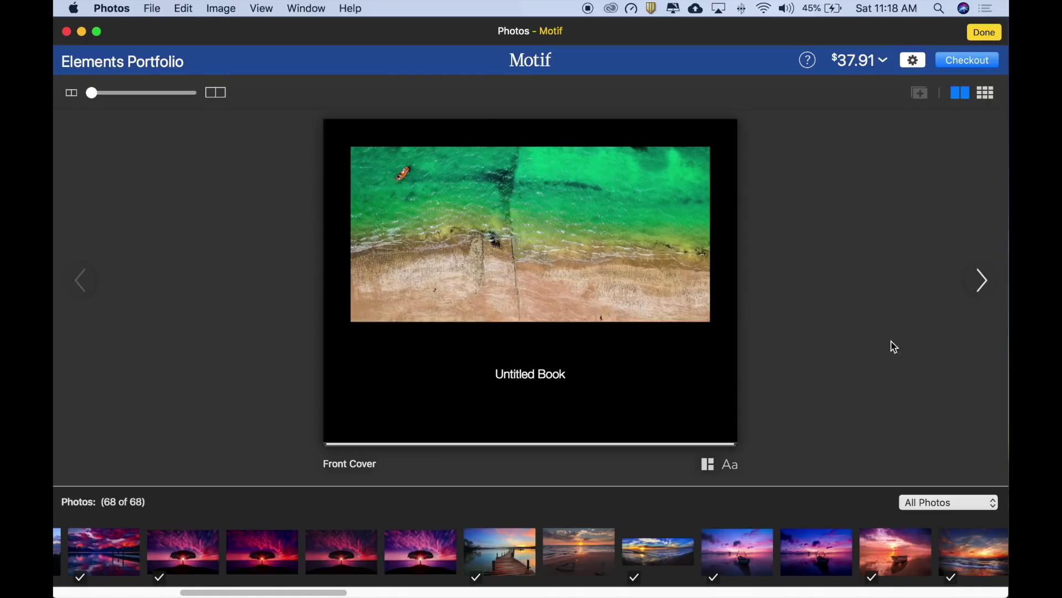
Replace the front cover image with the unplaced purple sunset boat photo and extend its frame downward toward the title.
{"action": "mouse_move", "coordinate": [820, 552]}
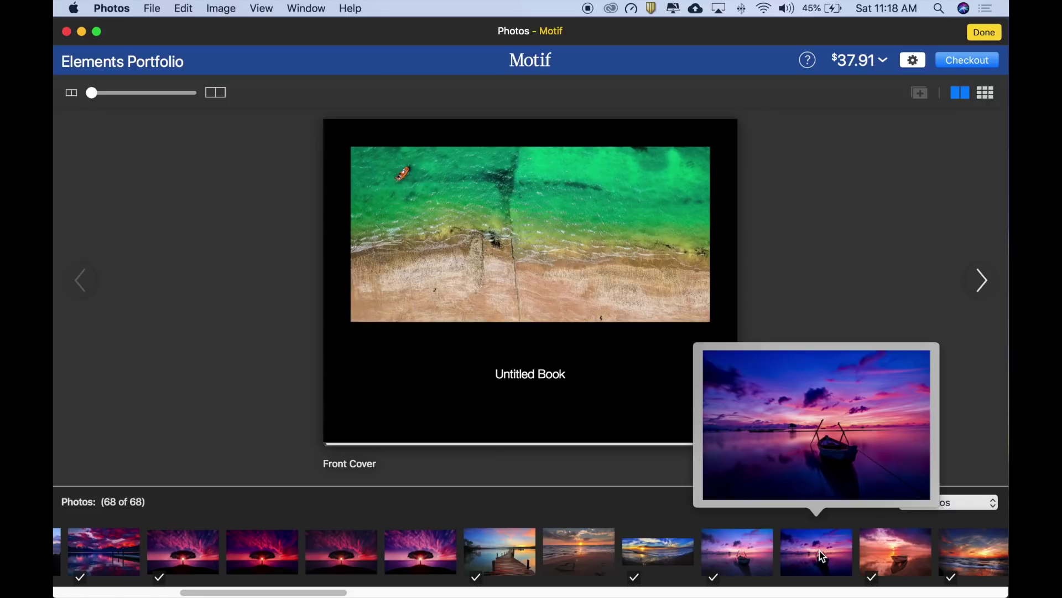
{"action": "left_click_drag", "start_coordinate": [819, 550], "coordinate": [617, 219]}
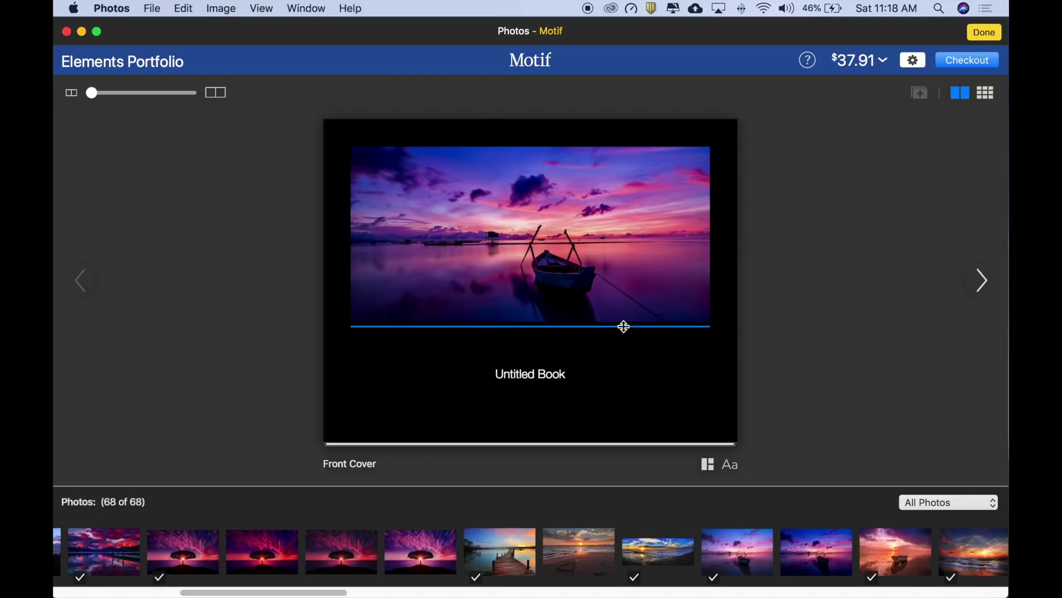
{"action": "left_click_drag", "start_coordinate": [624, 326], "coordinate": [627, 377]}
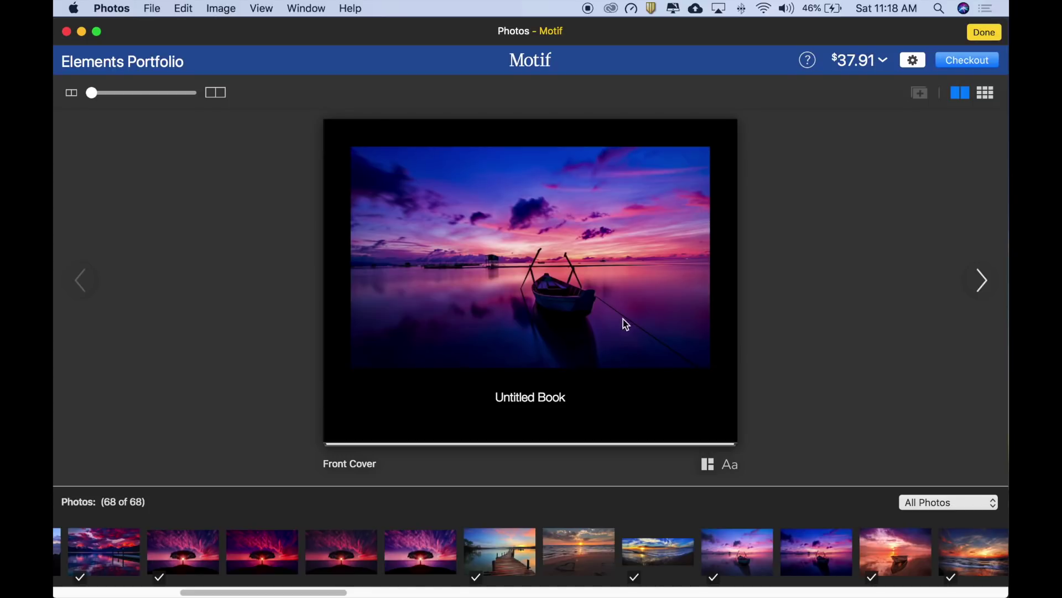
Zoom in on the front cover boat photo and shift it up and to the left within its frame.
{"action": "left_click", "coordinate": [617, 291]}
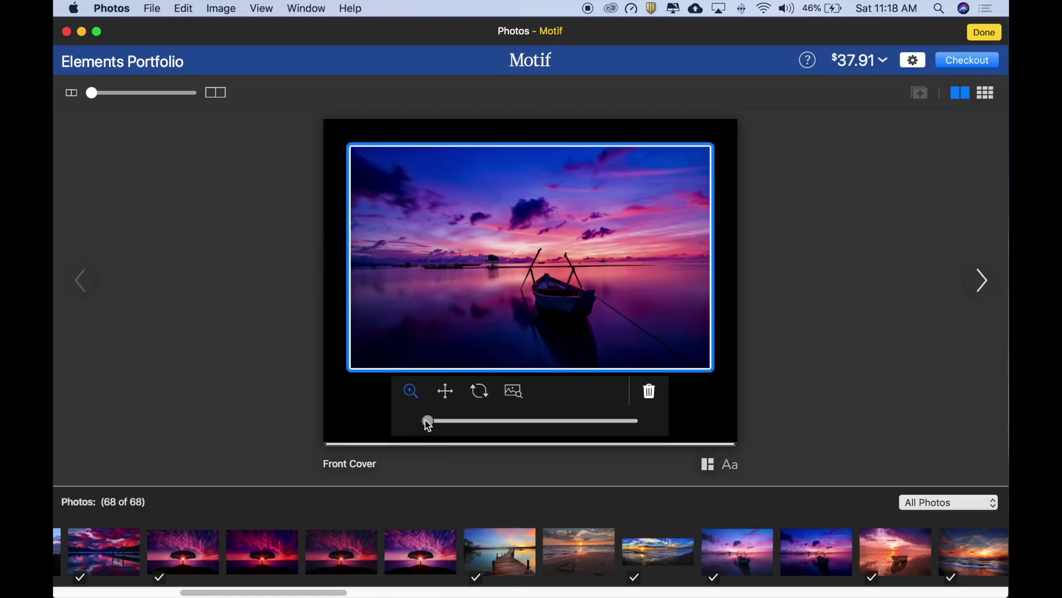
{"action": "left_click_drag", "start_coordinate": [428, 421], "coordinate": [483, 422]}
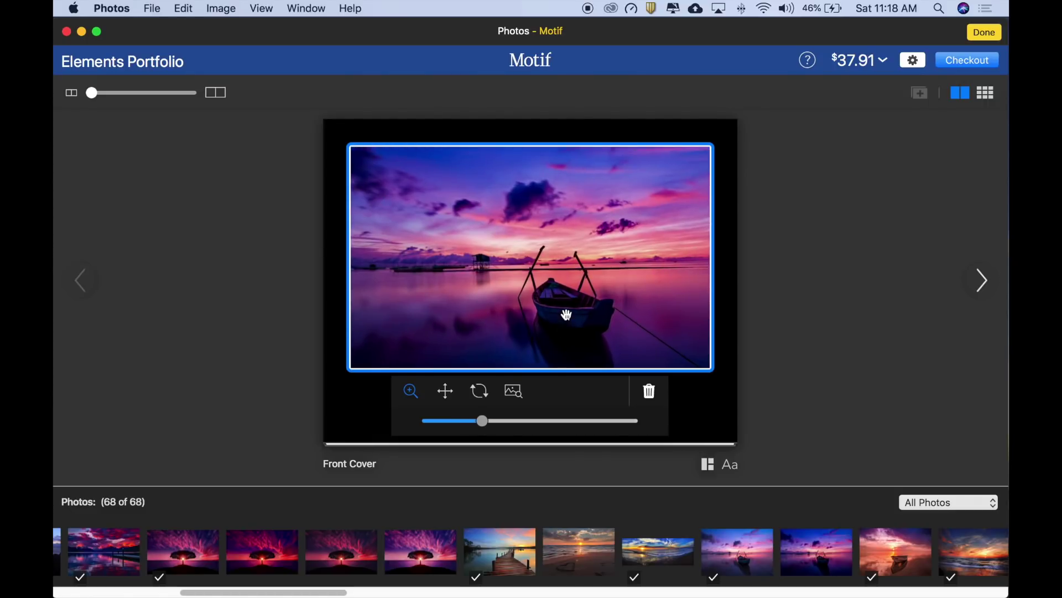
{"action": "left_click_drag", "start_coordinate": [567, 315], "coordinate": [535, 286]}
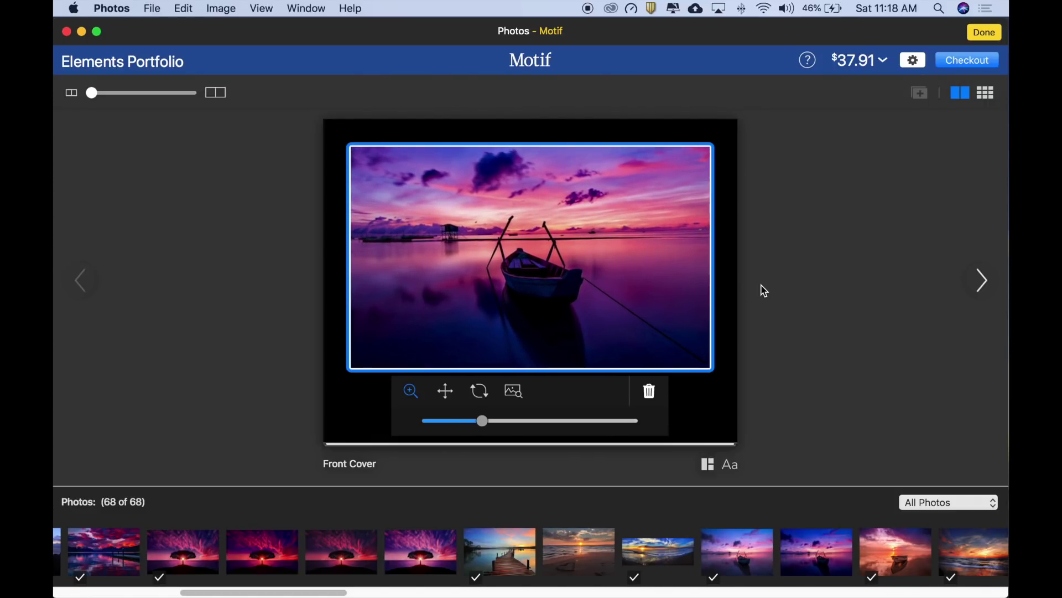
{"action": "left_click", "coordinate": [735, 278]}
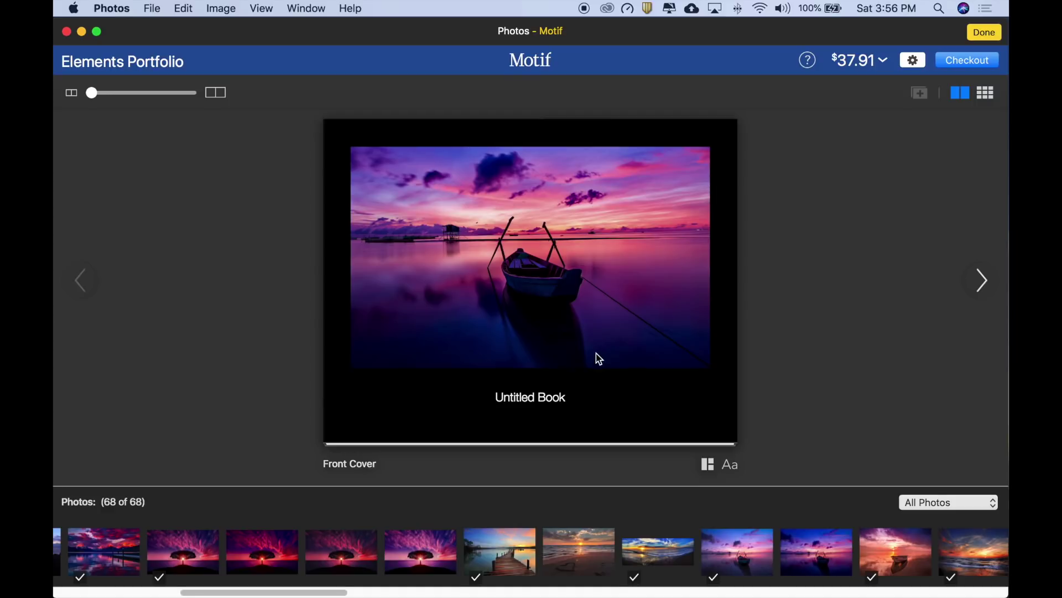
Replace the front cover's title text with "ELEMENTAL IMAGES".
{"action": "left_click", "coordinate": [542, 398]}
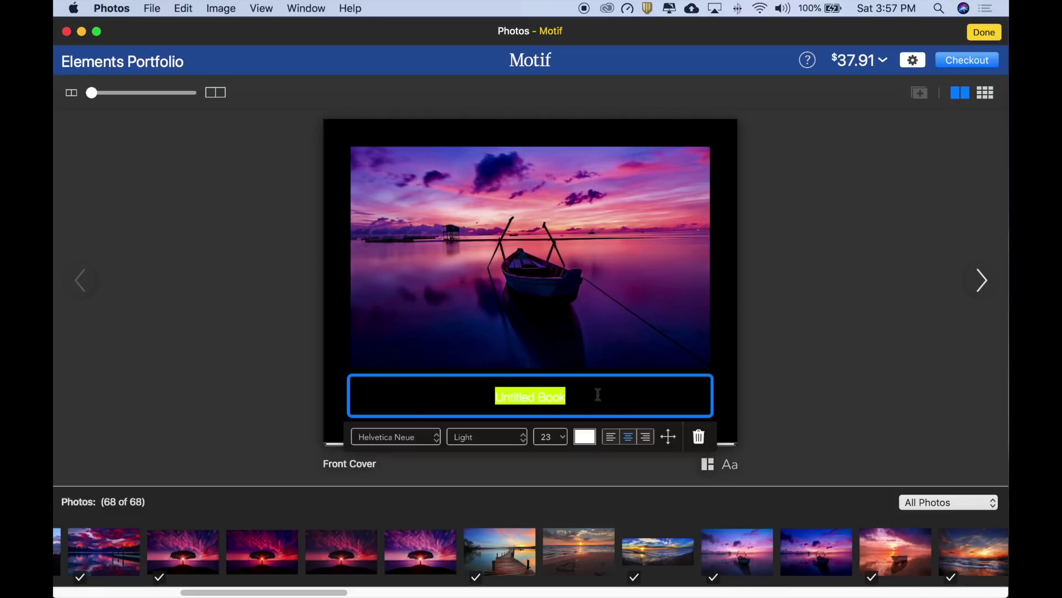
{"action": "type", "text": "ELEMENTAL IMAGES"}
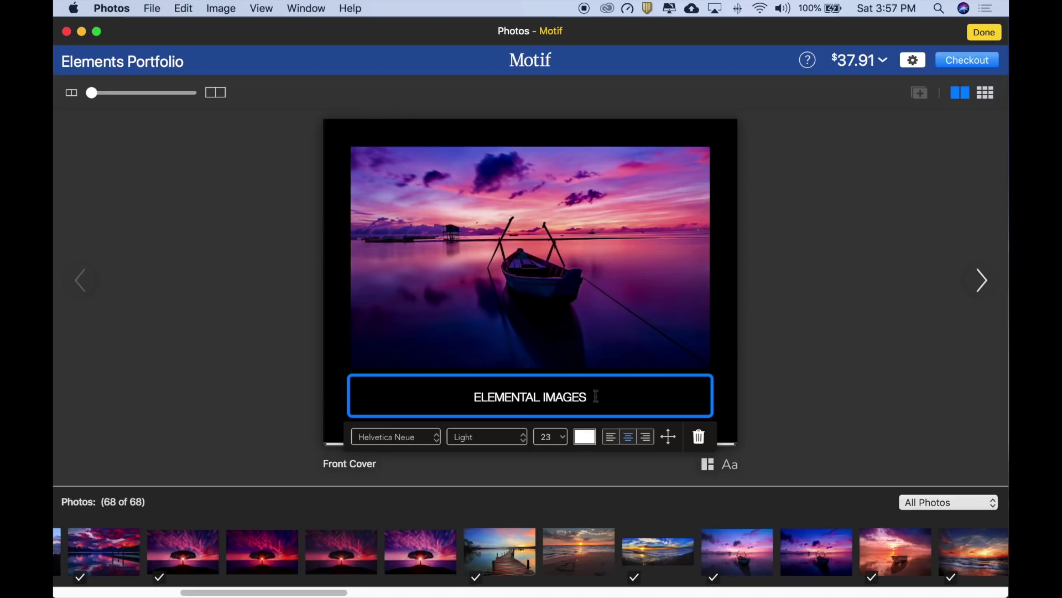
Format the front cover title "ELEMENTAL IMAGES" in Bold at font size 36.
{"action": "triple_click", "coordinate": [475, 397]}
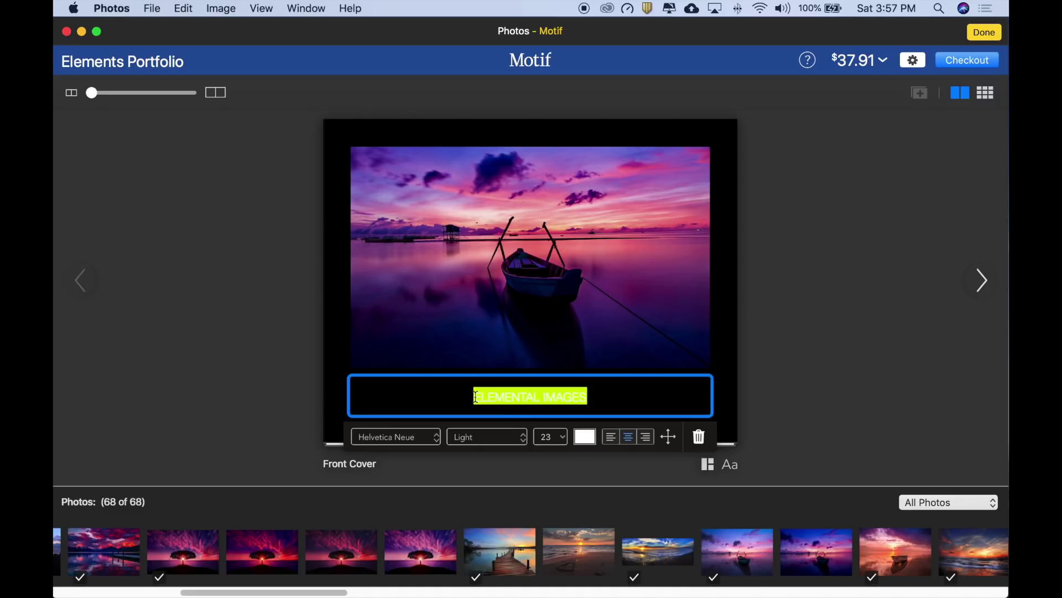
{"action": "left_click", "coordinate": [521, 440]}
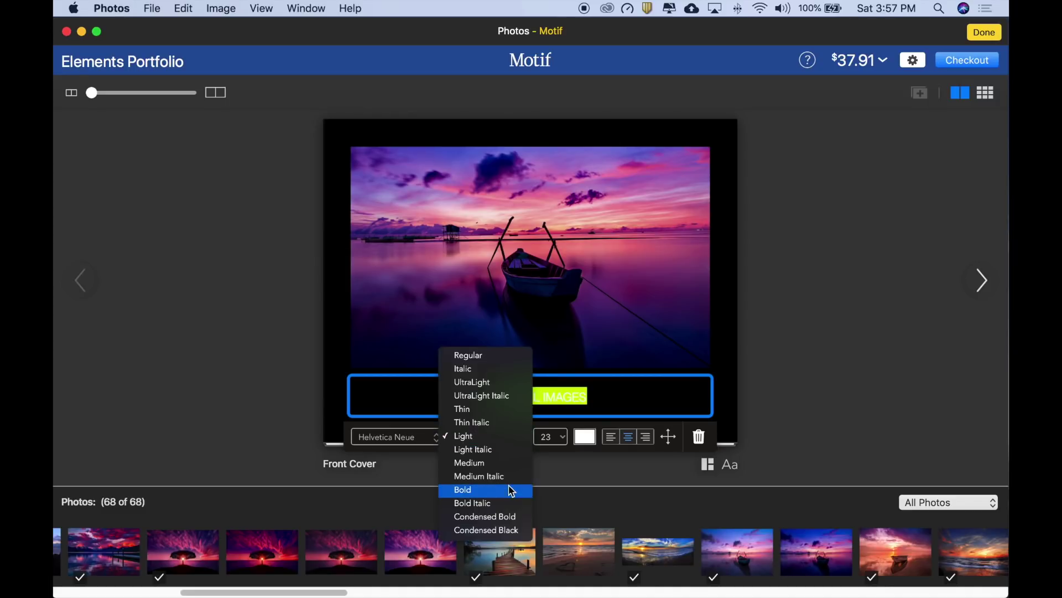
{"action": "left_click", "coordinate": [512, 491]}
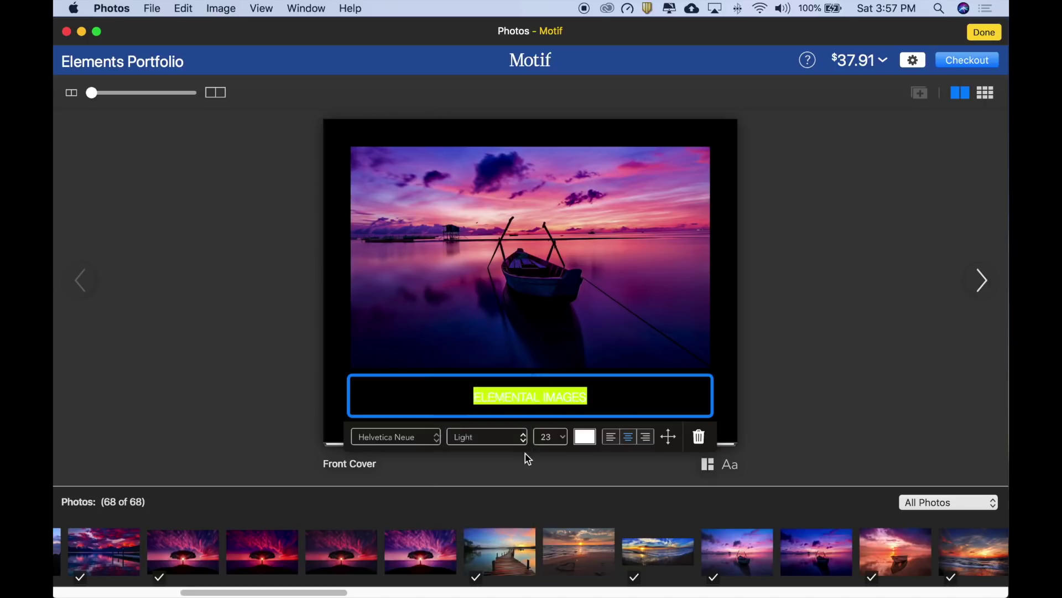
{"action": "left_click", "coordinate": [547, 437]}
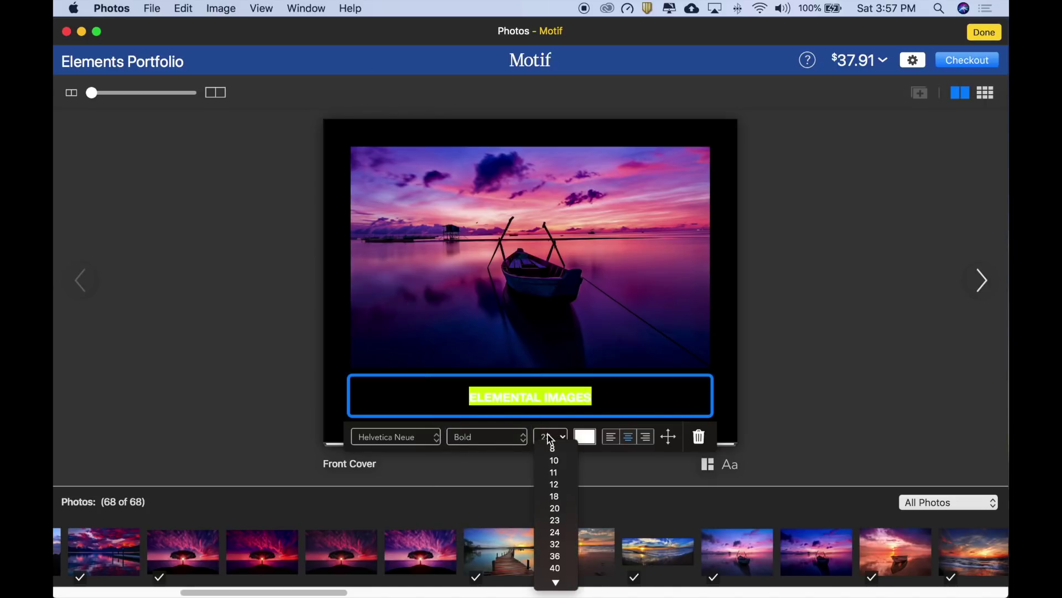
{"action": "left_click", "coordinate": [557, 556]}
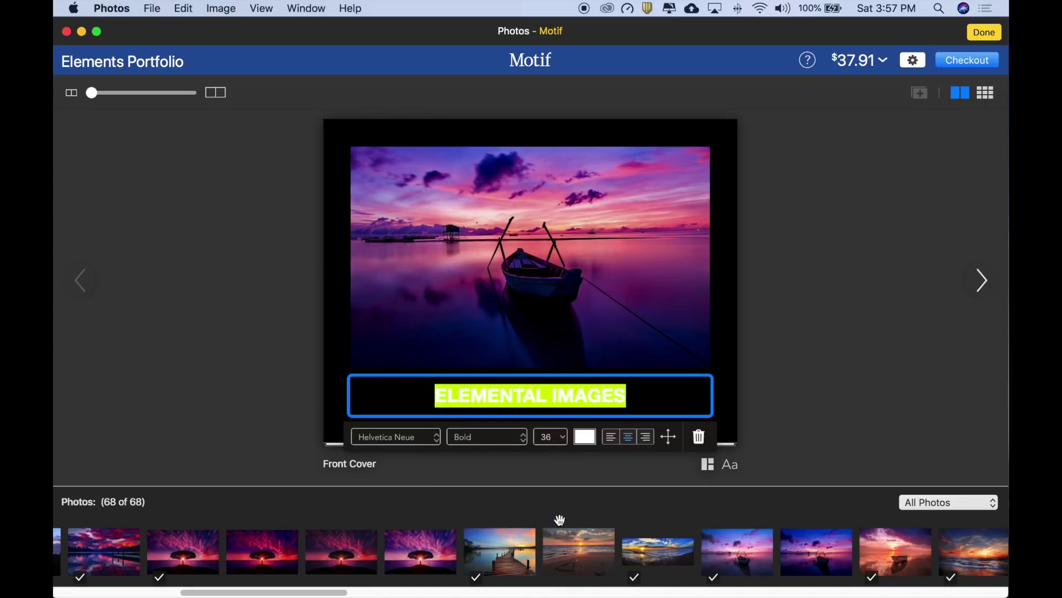
Try left and right alignment on the front cover title, restore center alignment, and deselect the text.
{"action": "left_click", "coordinate": [611, 438]}
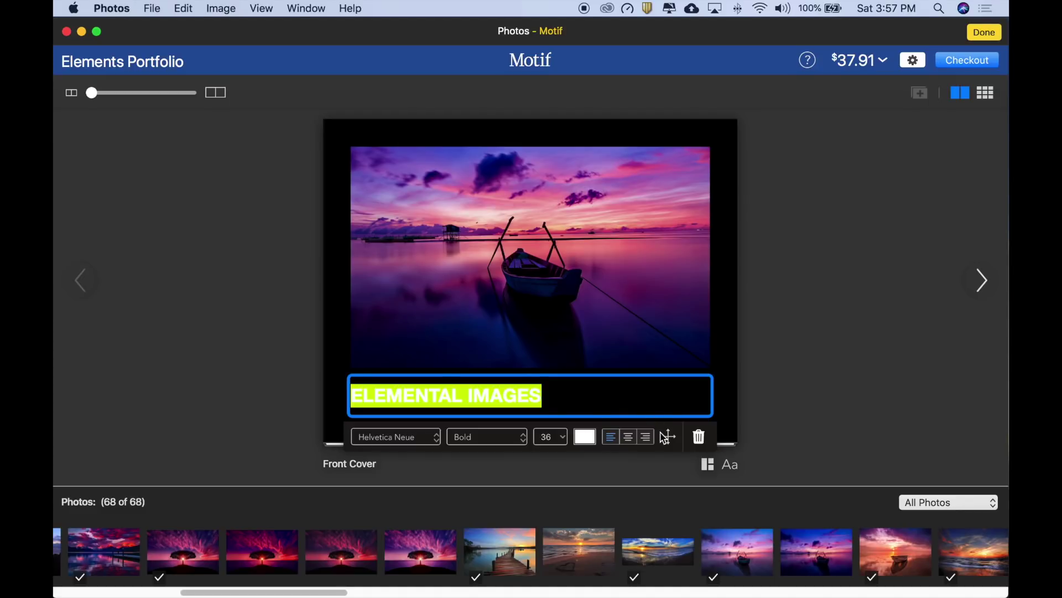
{"action": "left_click", "coordinate": [647, 437]}
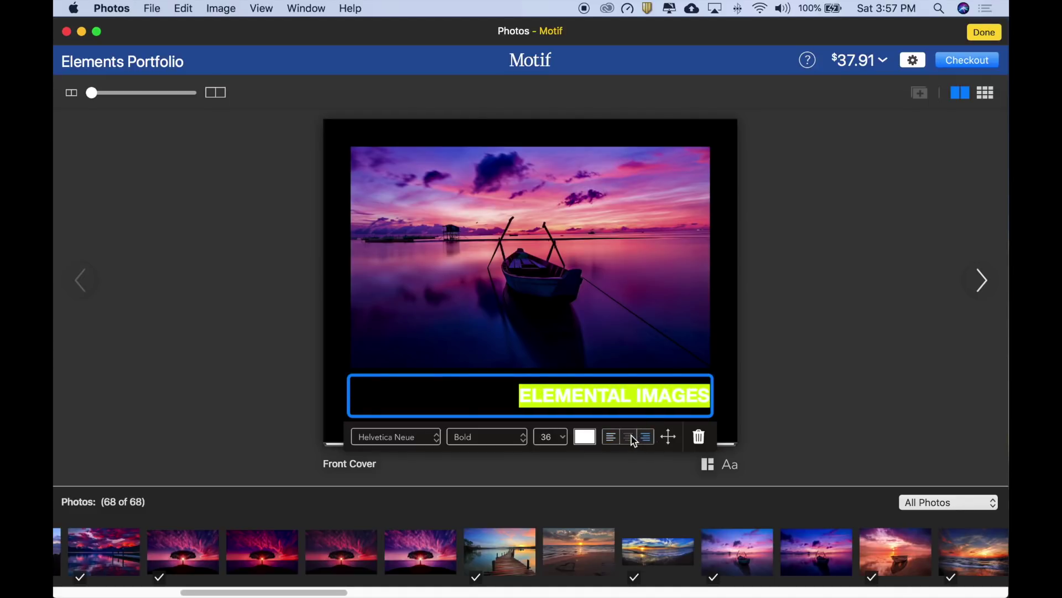
{"action": "left_click", "coordinate": [632, 437]}
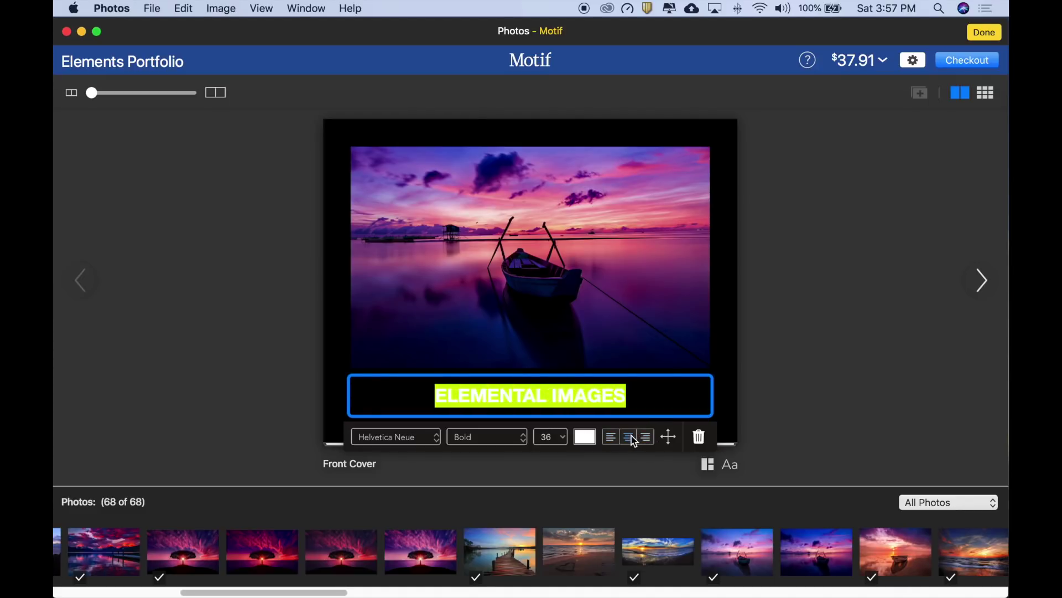
{"action": "left_click", "coordinate": [724, 359]}
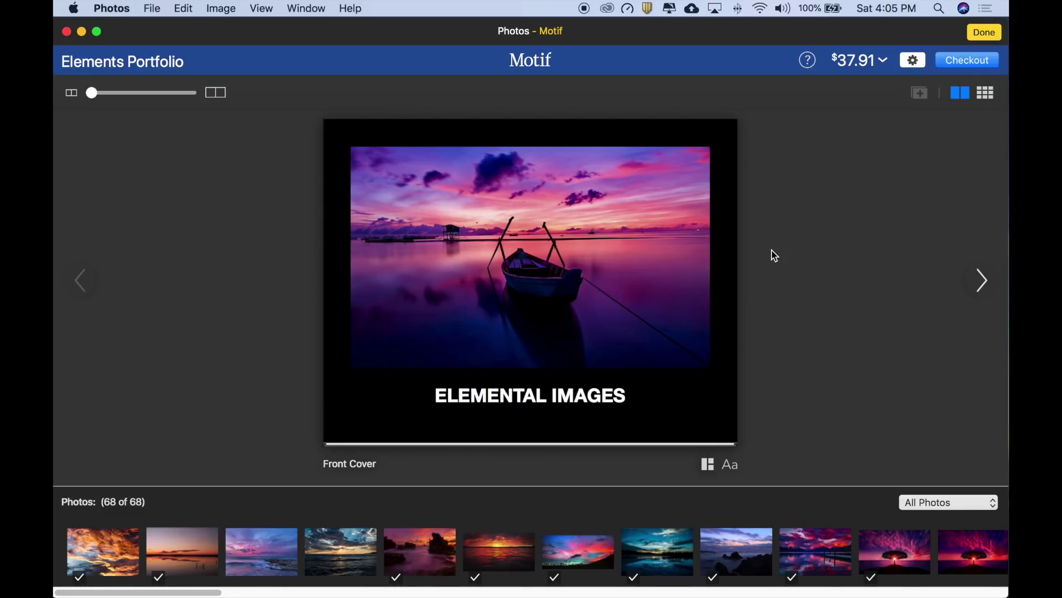
Apply the one-element full-page photo layout to page 3, filling it with the rocky coast sunset, and advance to pages 4-5.
{"action": "left_click", "coordinate": [983, 282]}
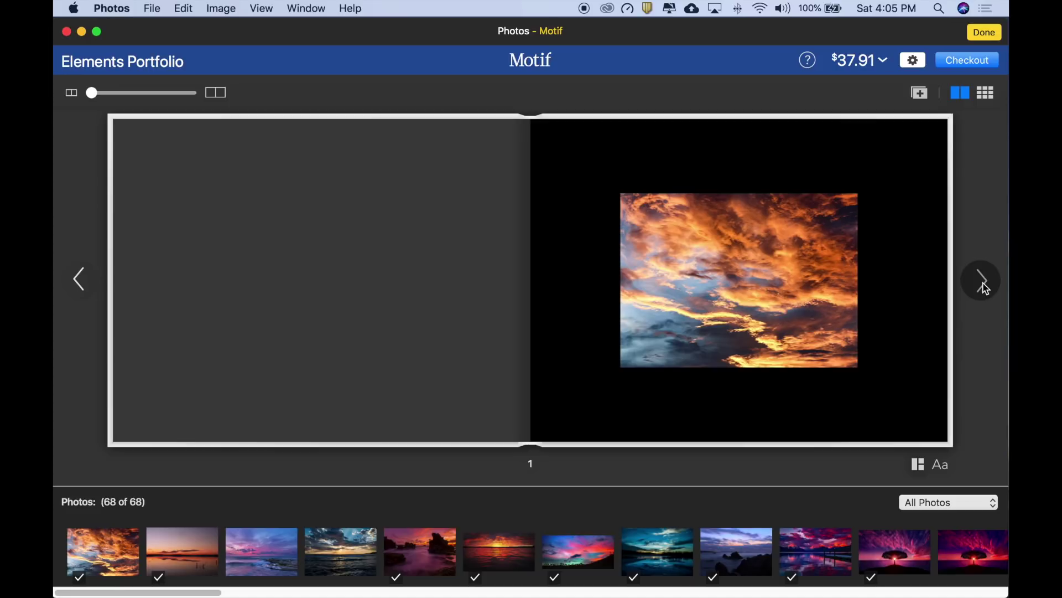
{"action": "left_click", "coordinate": [984, 282]}
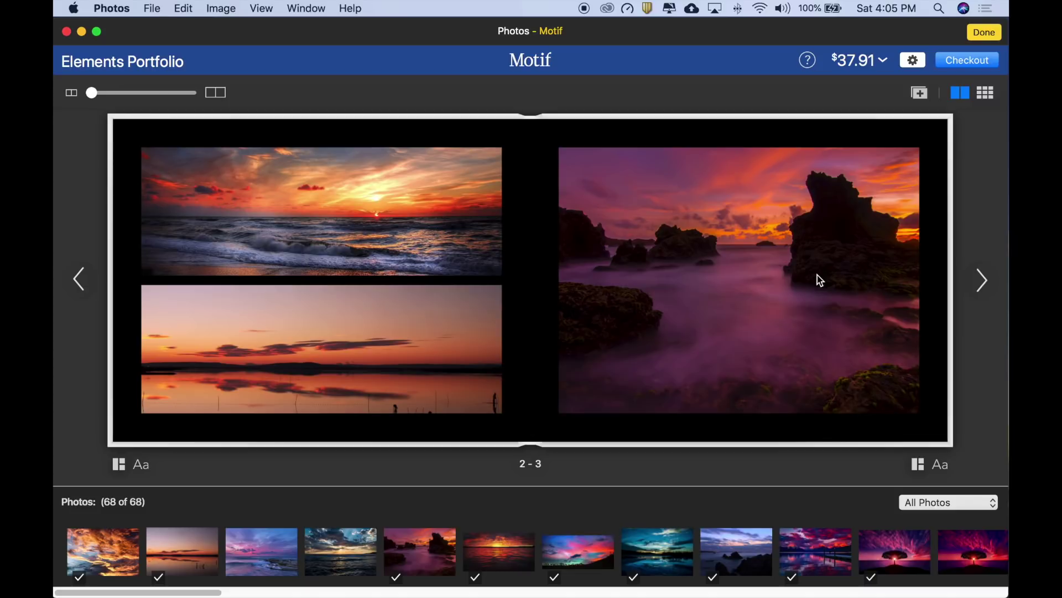
{"action": "left_click", "coordinate": [918, 466]}
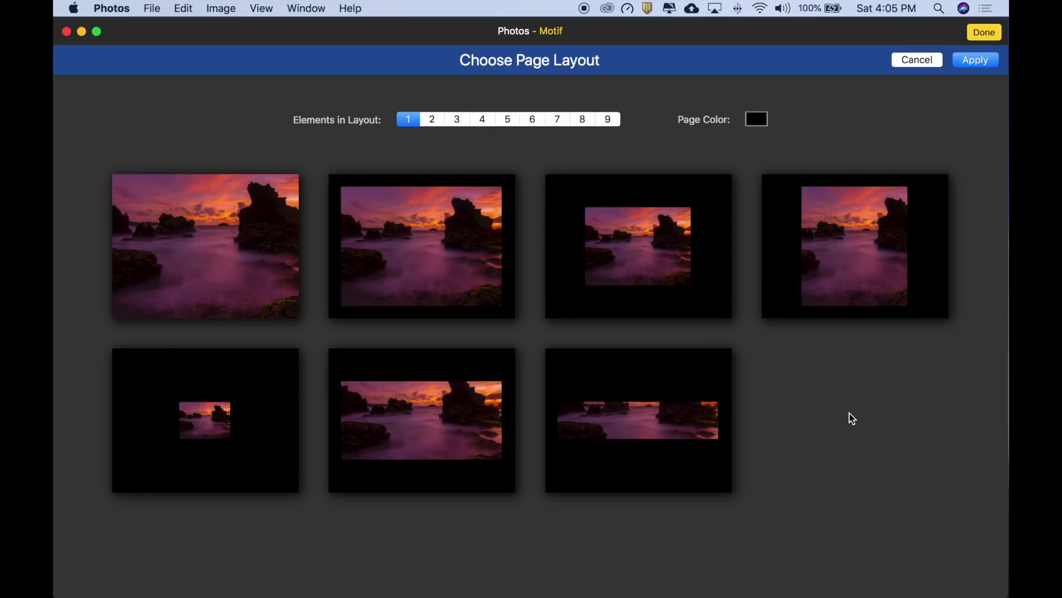
{"action": "left_click", "coordinate": [266, 244]}
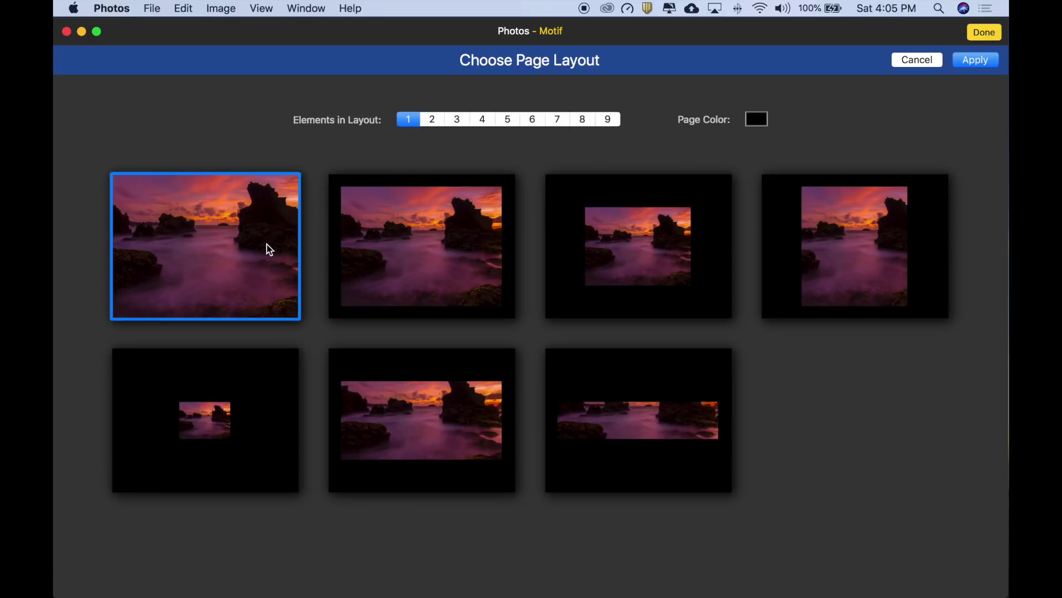
{"action": "left_click", "coordinate": [974, 62]}
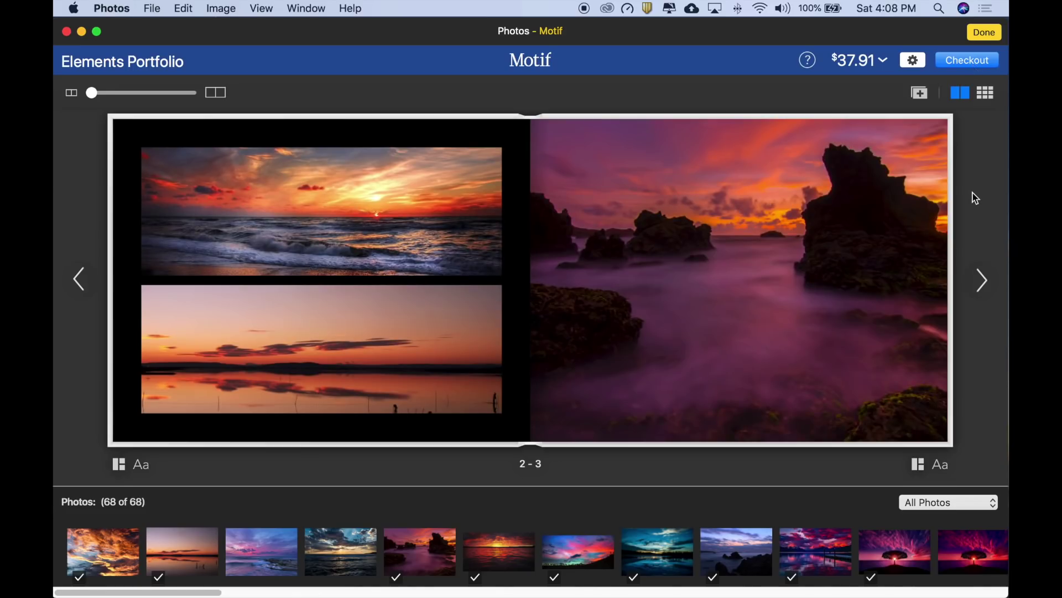
{"action": "left_click", "coordinate": [982, 281]}
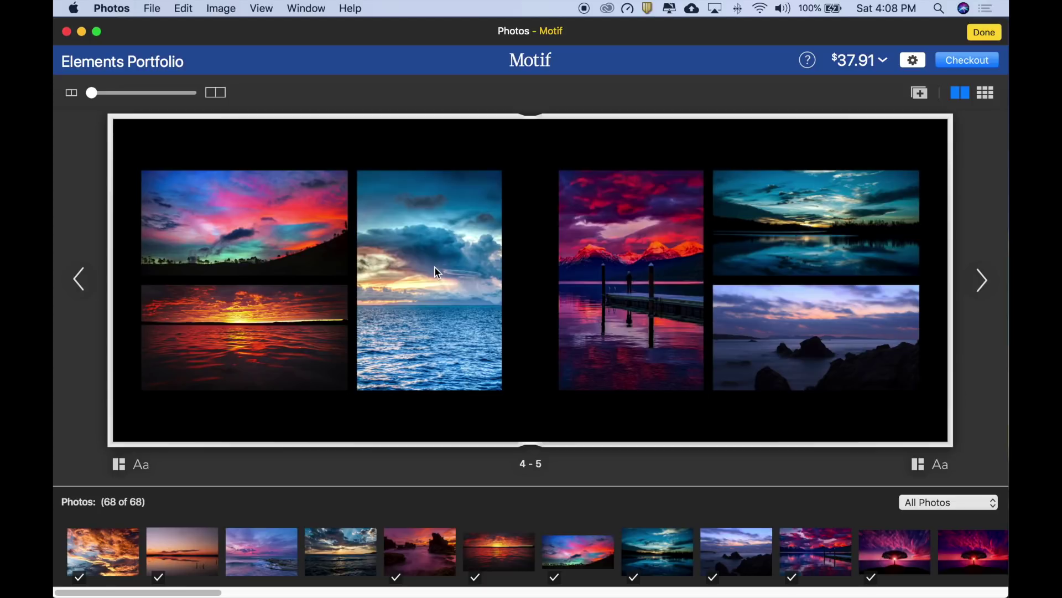
Widen the blue ocean photo on page 4, extend all three frames vertically to the page margins, and narrow the ocean photo slightly.
{"action": "left_click_drag", "start_coordinate": [353, 273], "coordinate": [283, 274]}
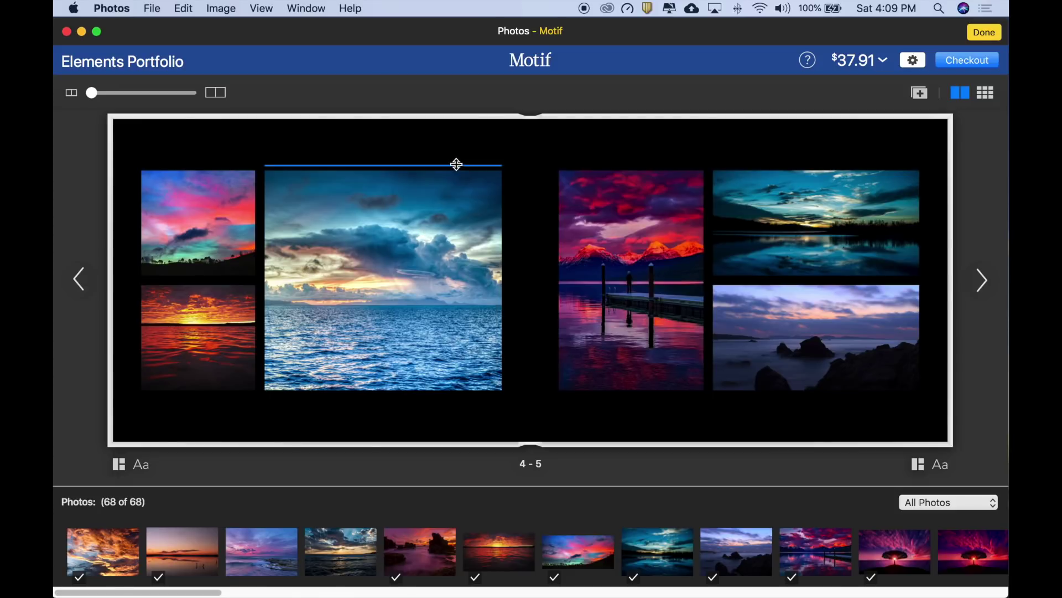
{"action": "left_click_drag", "start_coordinate": [458, 164], "coordinate": [453, 151]}
{"action": "left_click_drag", "start_coordinate": [424, 390], "coordinate": [427, 415]}
{"action": "left_click_drag", "start_coordinate": [198, 176], "coordinate": [197, 147]}
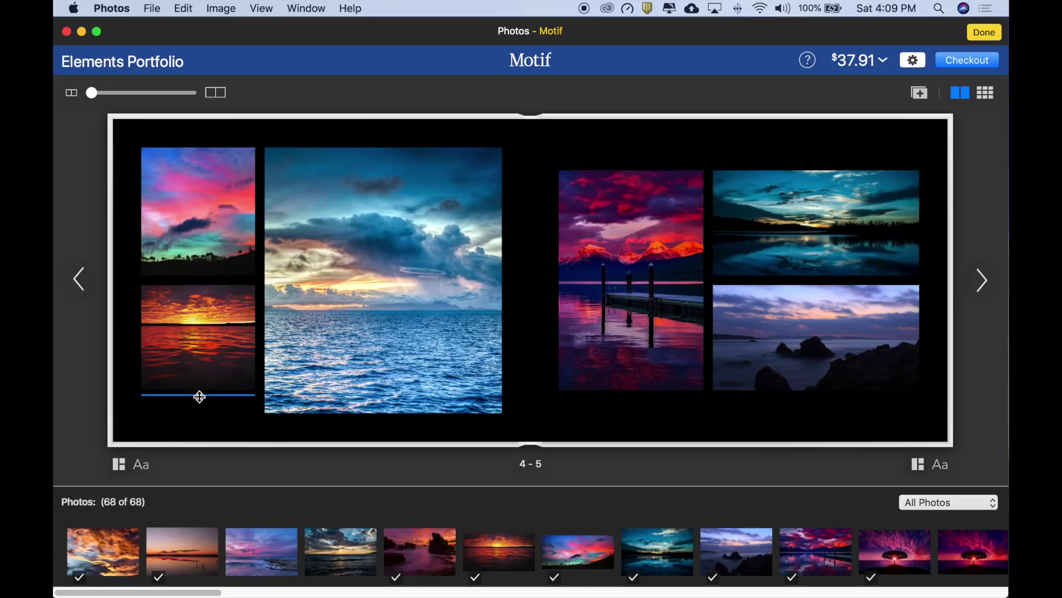
{"action": "left_click_drag", "start_coordinate": [199, 395], "coordinate": [199, 419]}
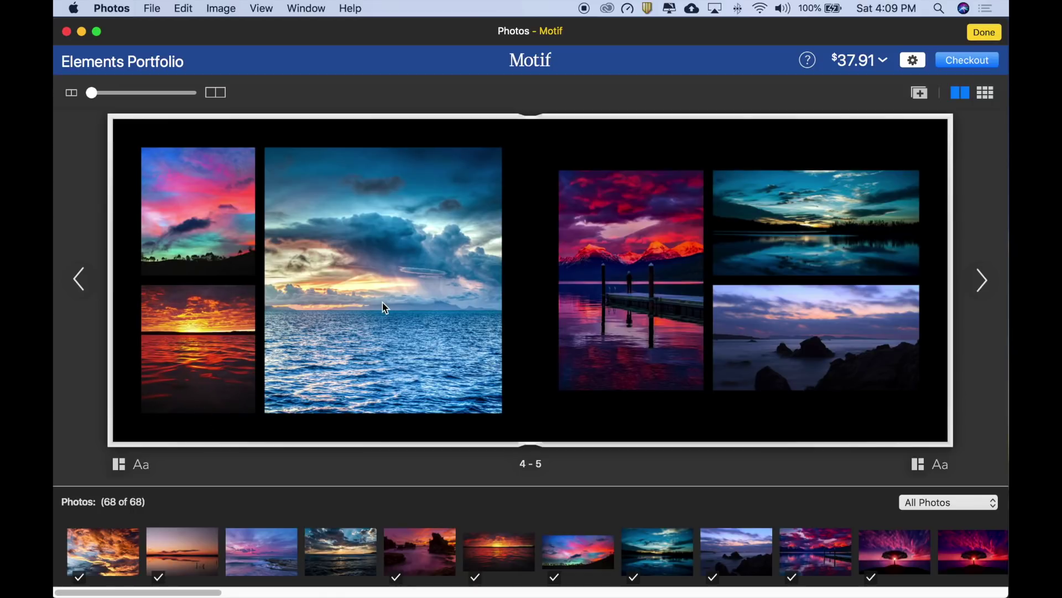
{"action": "left_click_drag", "start_coordinate": [261, 298], "coordinate": [290, 297]}
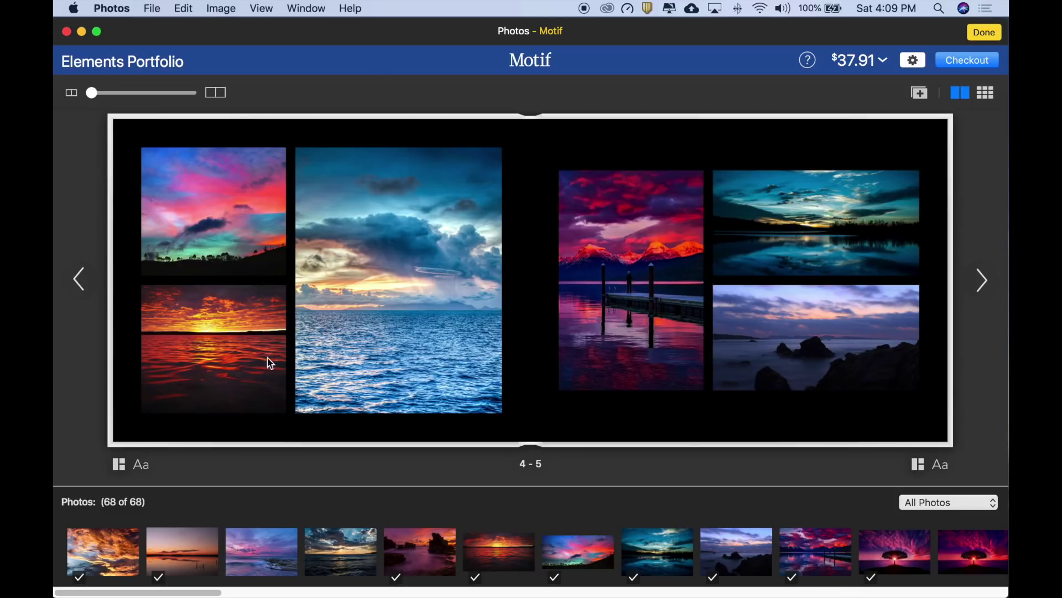
Apply the three-element layout to page 4 that places one wide ocean photo above two equally wide photos.
{"action": "left_click", "coordinate": [117, 468]}
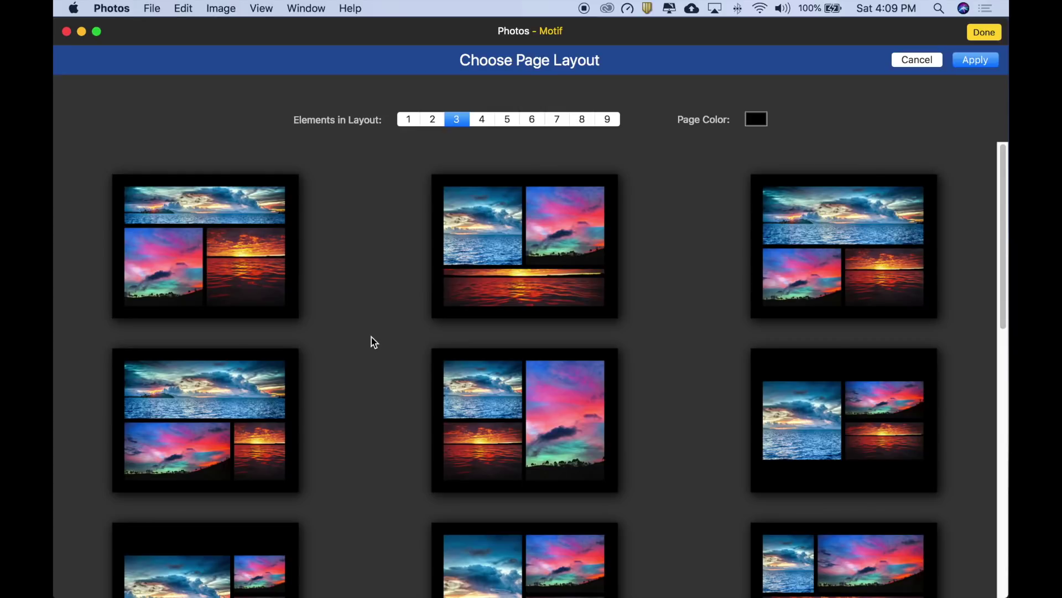
{"action": "scroll", "coordinate": [365, 359], "scroll_direction": "down", "scroll_amount": 4}
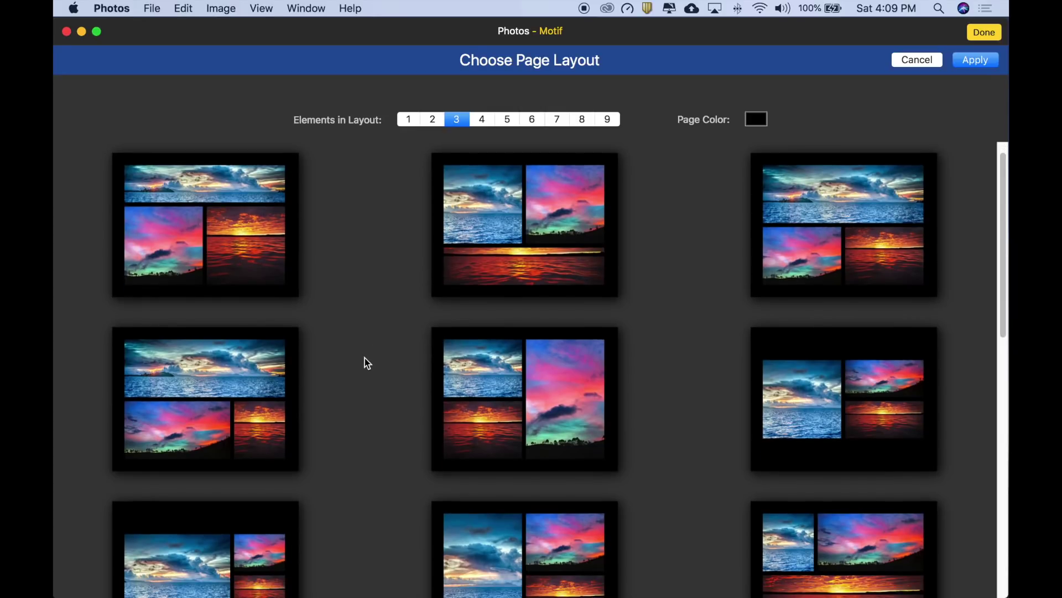
{"action": "scroll", "coordinate": [365, 363], "scroll_direction": "down", "scroll_amount": 1}
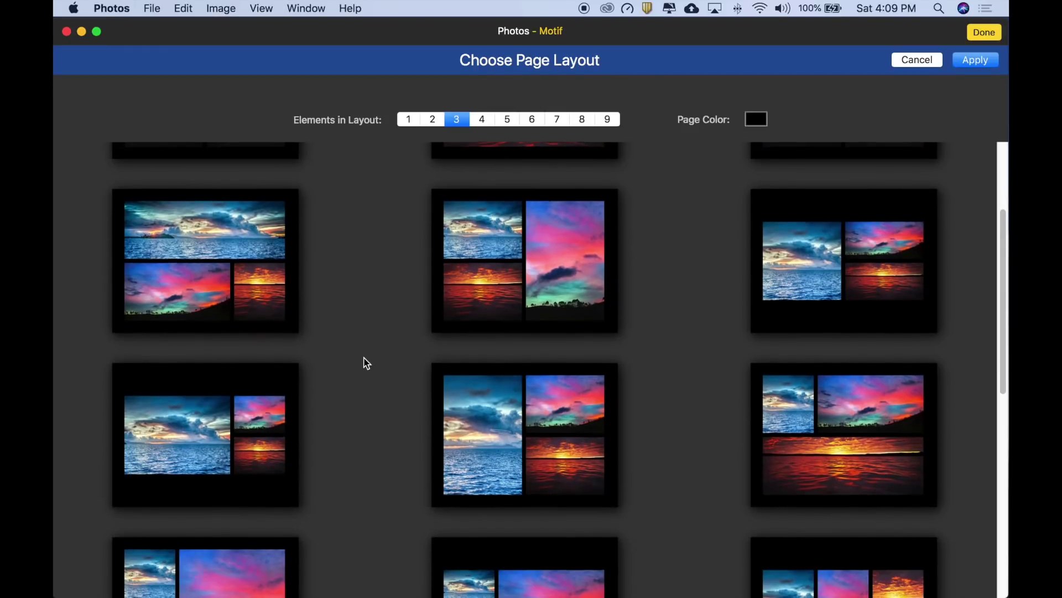
{"action": "scroll", "coordinate": [367, 364], "scroll_direction": "down", "scroll_amount": 5}
{"action": "scroll", "coordinate": [366, 363], "scroll_direction": "down", "scroll_amount": 5}
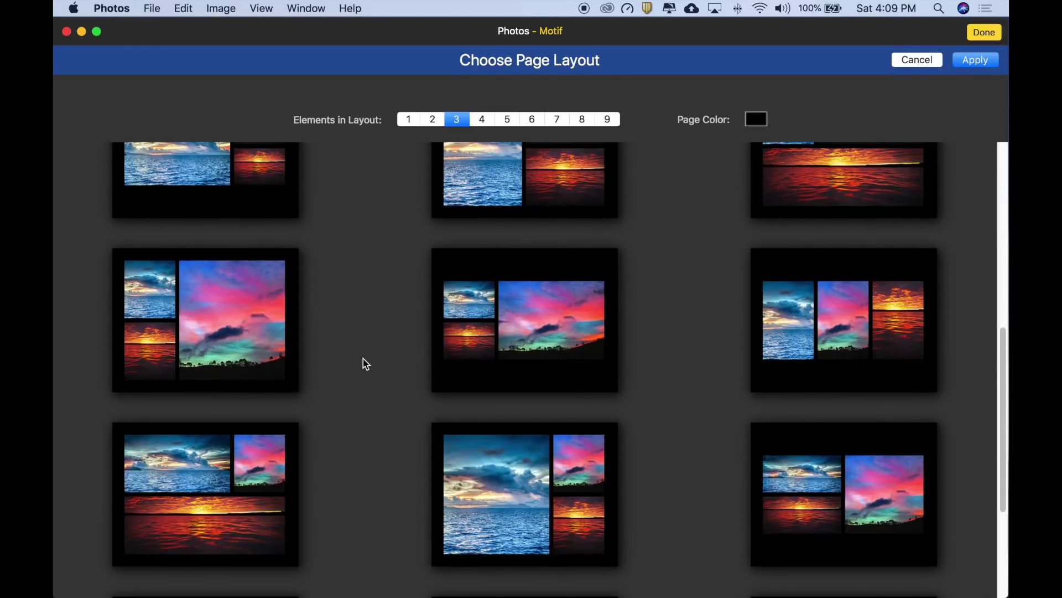
{"action": "scroll", "coordinate": [365, 363], "scroll_direction": "down", "scroll_amount": 5}
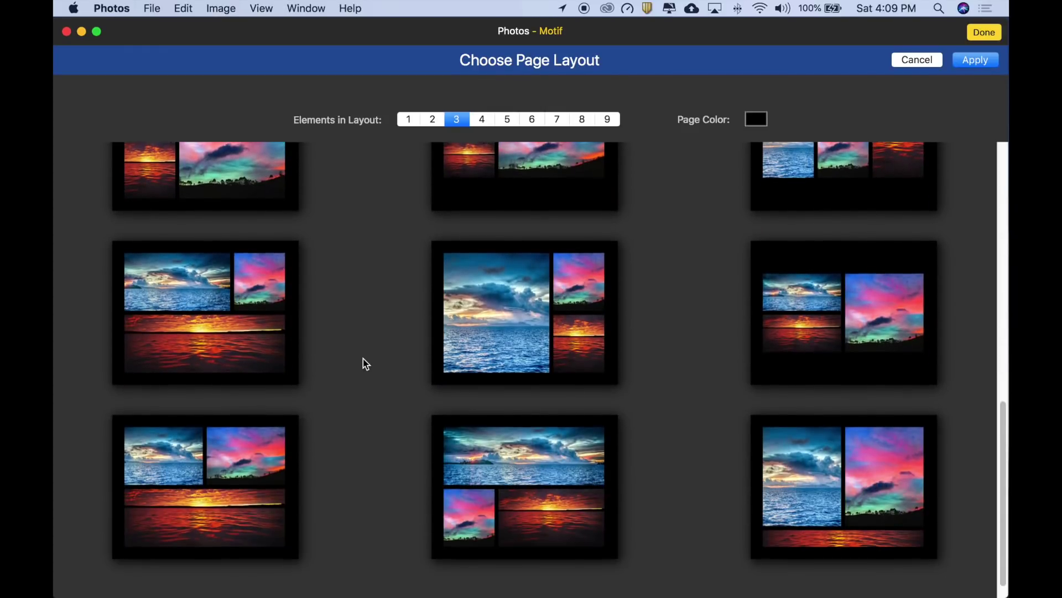
{"action": "scroll", "coordinate": [364, 360], "scroll_direction": "up", "scroll_amount": 10}
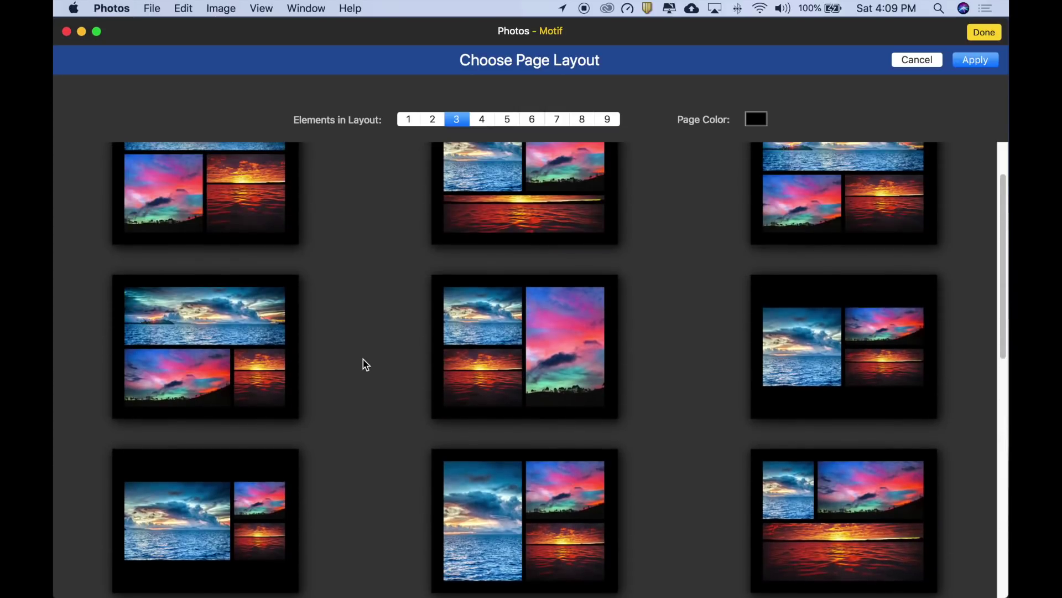
{"action": "scroll", "coordinate": [365, 364], "scroll_direction": "up", "scroll_amount": 3}
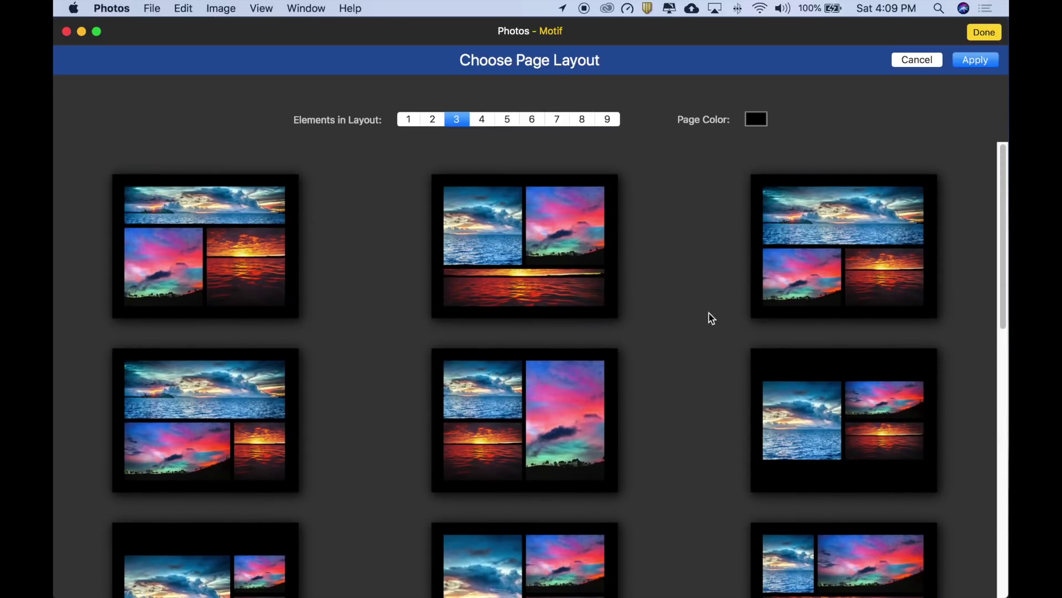
{"action": "left_click", "coordinate": [838, 208]}
{"action": "double_click", "coordinate": [838, 207]}
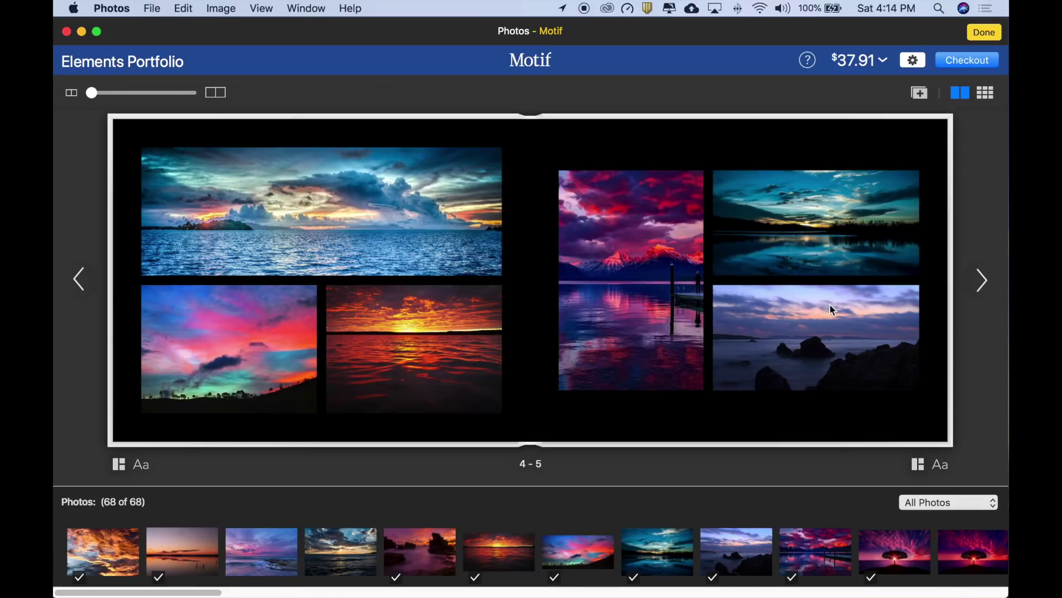
Add the unplaced purple seascape photo above the pier photo on page 5 and extend the neighboring column's frames to the page margins.
{"action": "left_click_drag", "start_coordinate": [288, 552], "coordinate": [275, 562]}
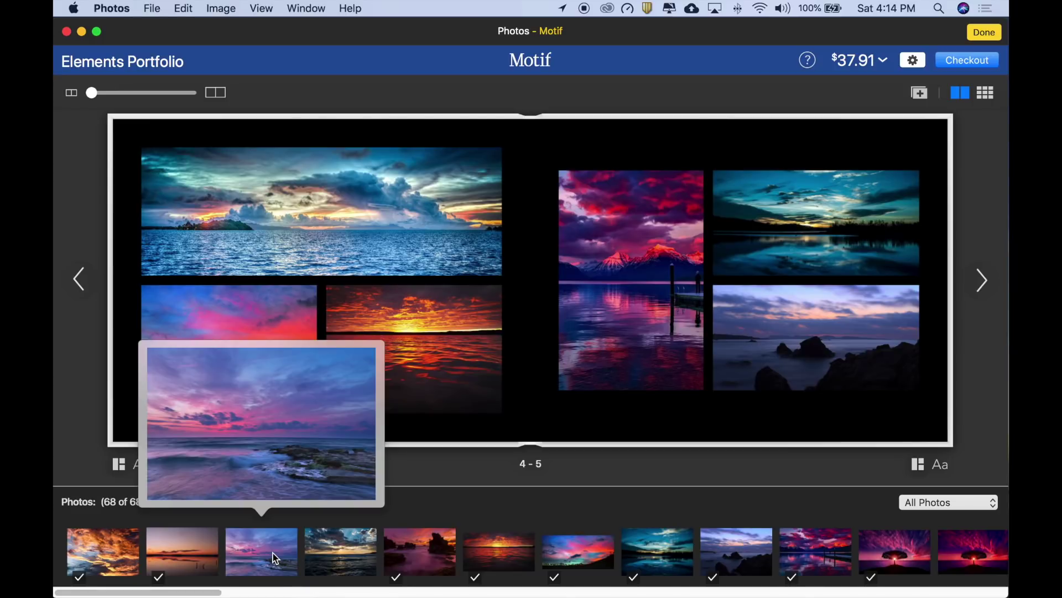
{"action": "left_click_drag", "start_coordinate": [275, 558], "coordinate": [650, 174]}
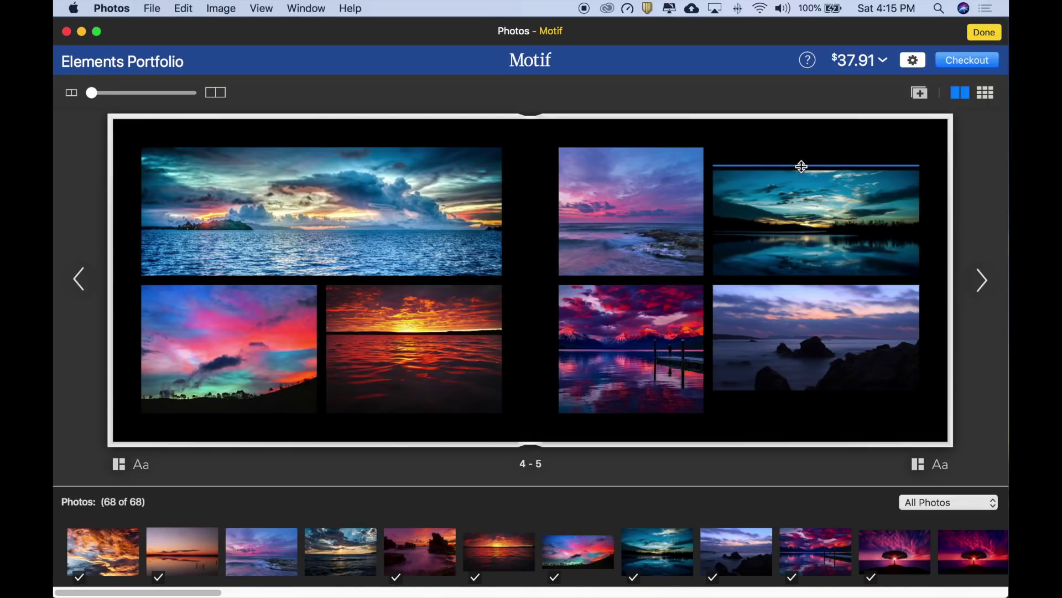
{"action": "left_click_drag", "start_coordinate": [802, 167], "coordinate": [803, 146]}
{"action": "left_click_drag", "start_coordinate": [800, 393], "coordinate": [801, 412]}
Resize page 5's four frames by raising the left column's divider, lowering the right column's divider, and making both columns about equally wide.
{"action": "left_click_drag", "start_coordinate": [640, 280], "coordinate": [638, 249]}
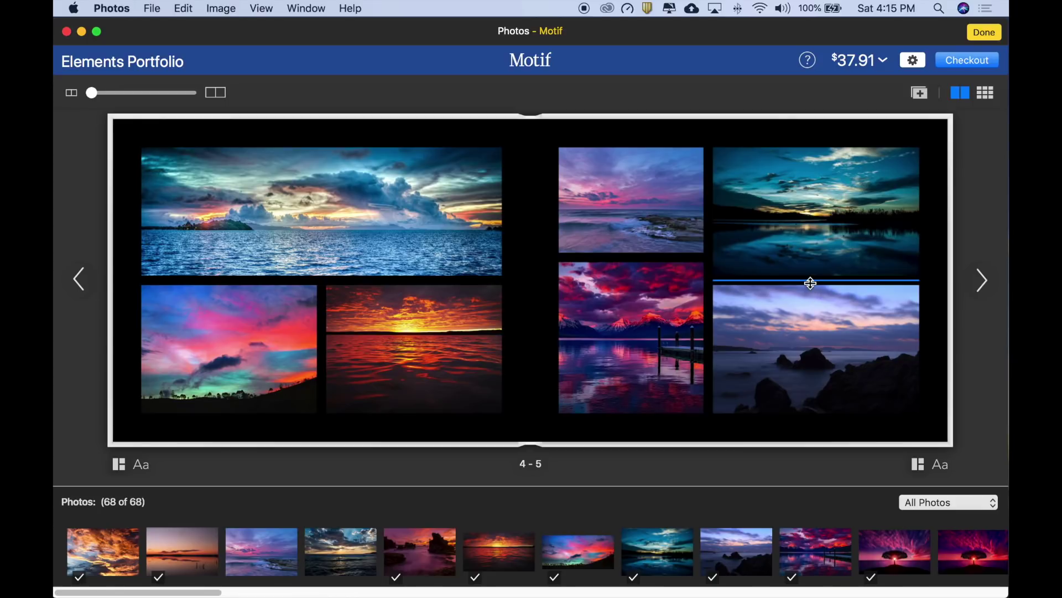
{"action": "left_click_drag", "start_coordinate": [809, 281], "coordinate": [808, 320]}
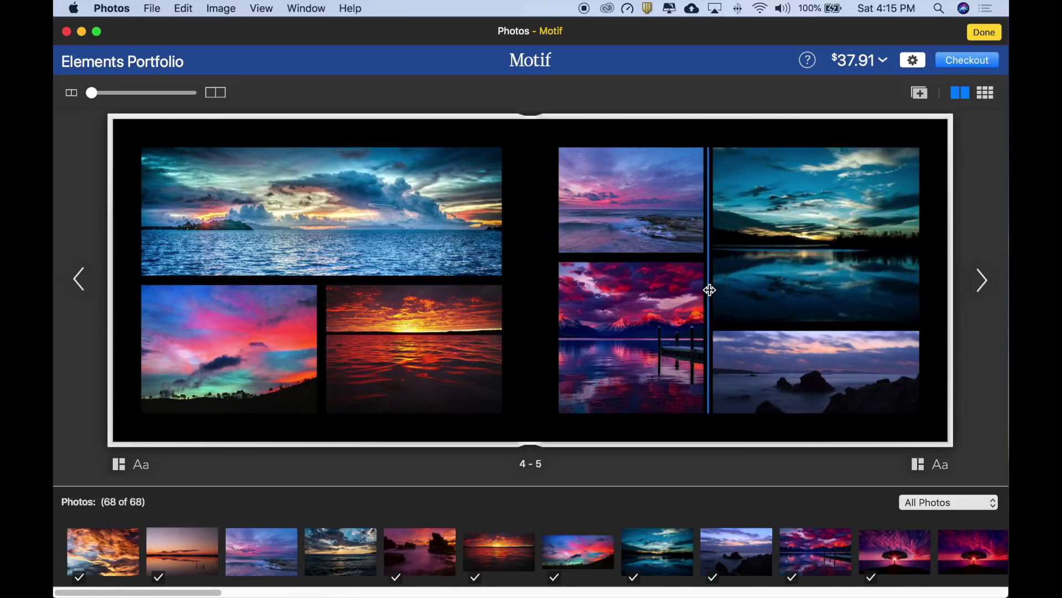
{"action": "left_click_drag", "start_coordinate": [709, 289], "coordinate": [739, 290]}
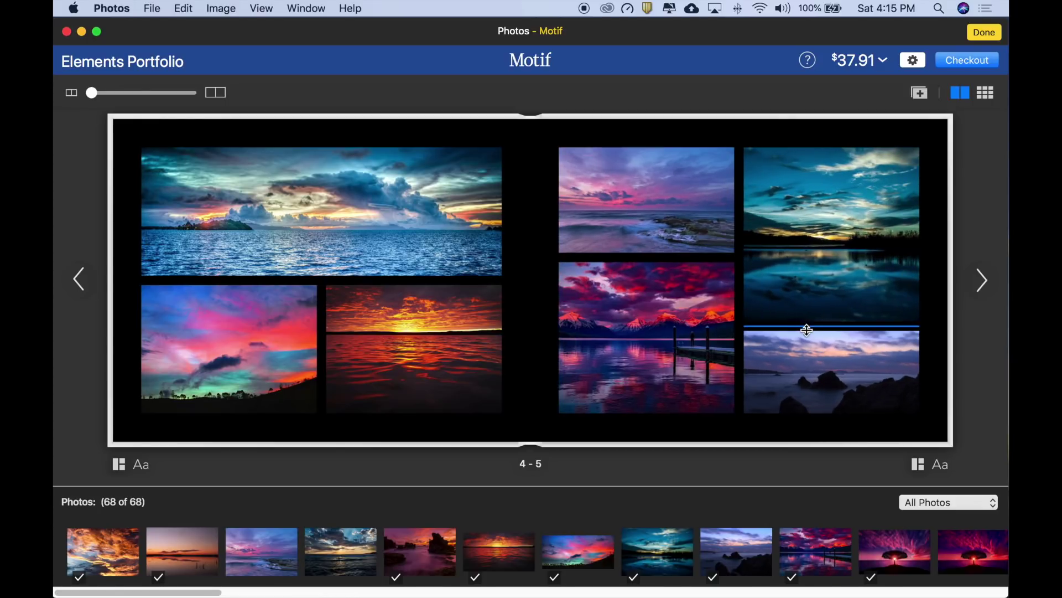
{"action": "left_click_drag", "start_coordinate": [809, 328], "coordinate": [807, 305]}
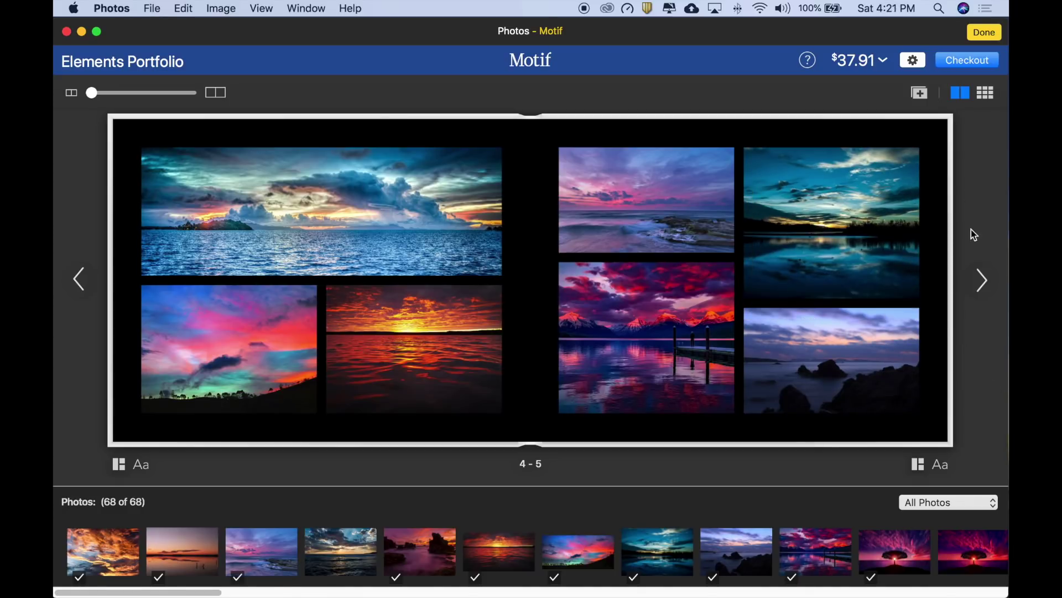
Compare the similar versions of page 6's purple tree photo and return to the fourth version.
{"action": "left_click", "coordinate": [982, 280]}
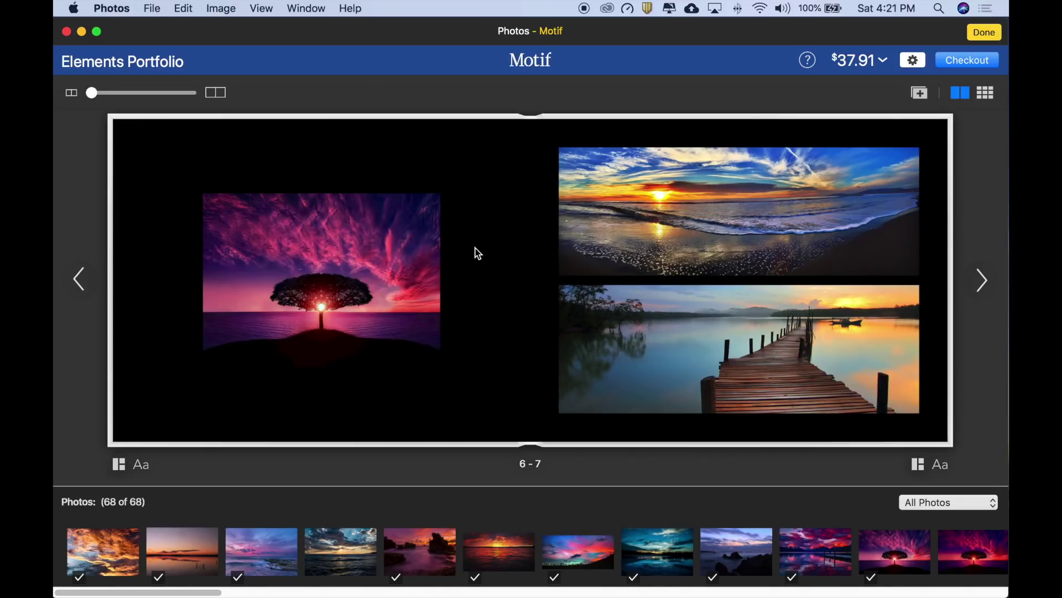
{"action": "left_click", "coordinate": [398, 267]}
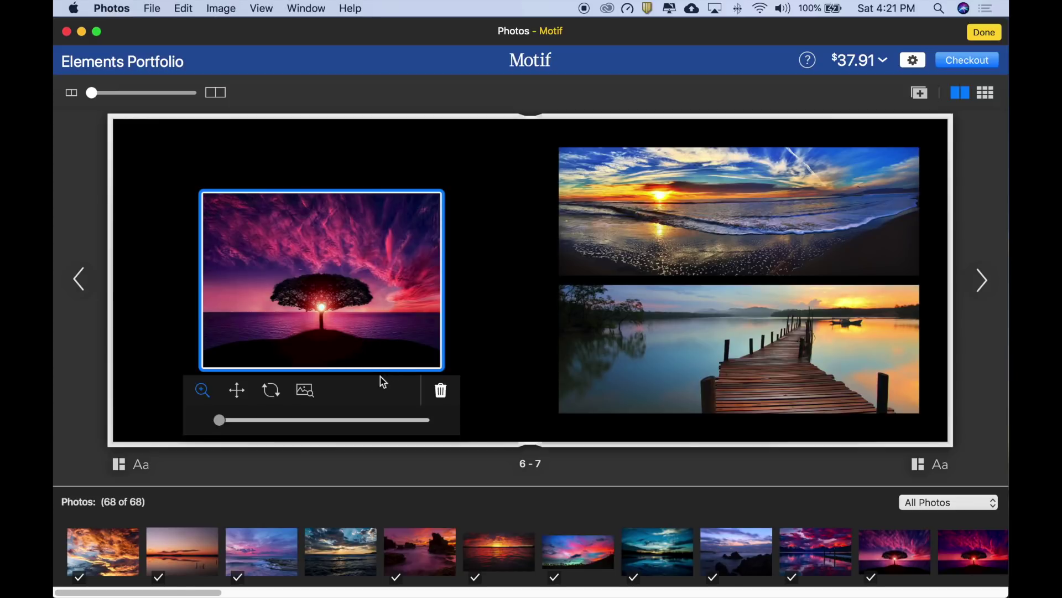
{"action": "left_click", "coordinate": [305, 391]}
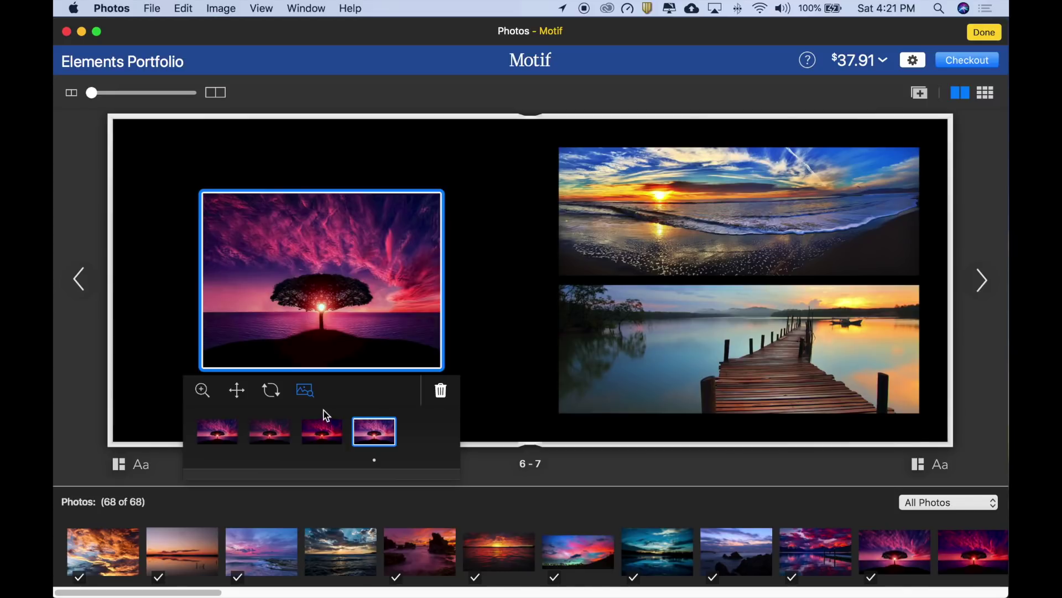
{"action": "left_click", "coordinate": [326, 436]}
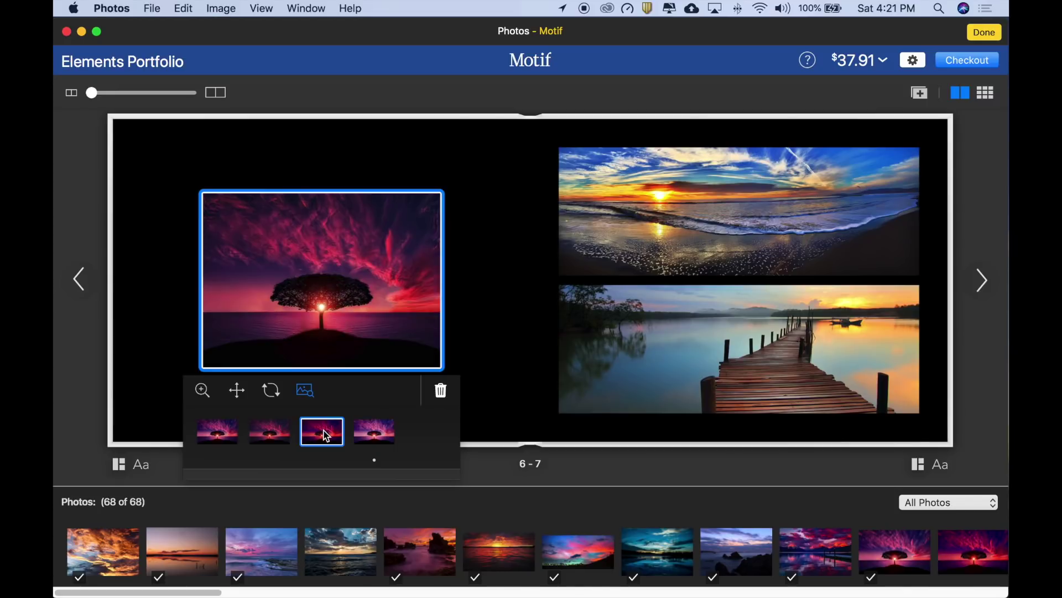
{"action": "left_click", "coordinate": [280, 438]}
{"action": "left_click", "coordinate": [223, 436]}
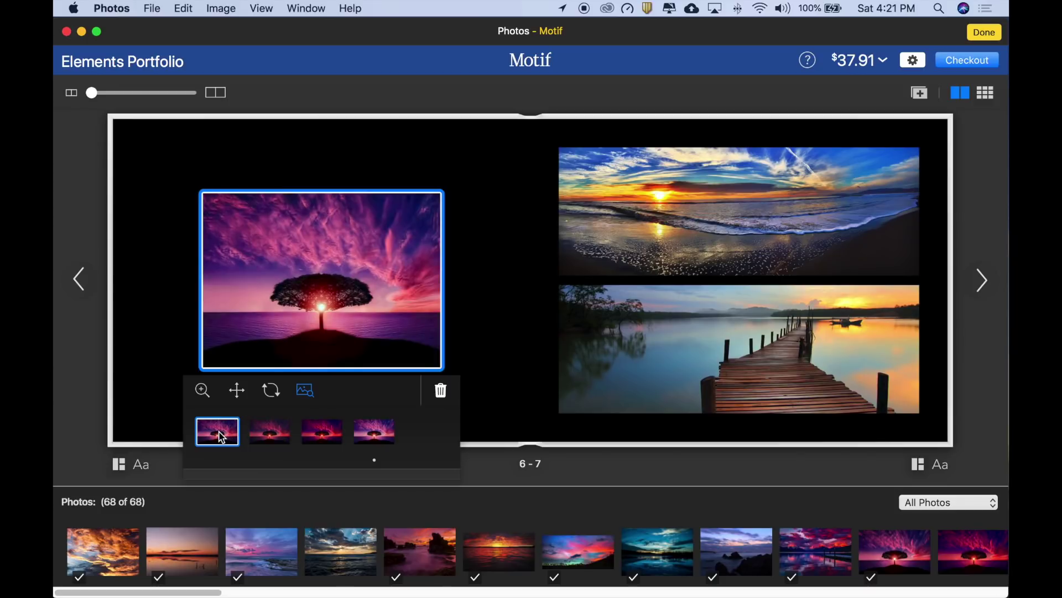
{"action": "left_click", "coordinate": [271, 445]}
{"action": "left_click", "coordinate": [325, 440]}
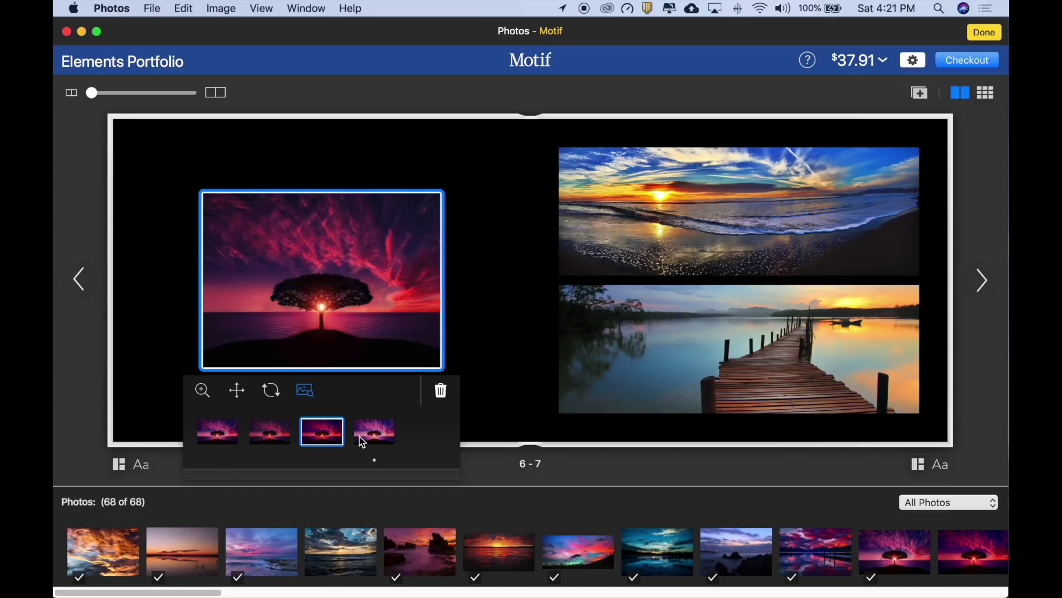
{"action": "left_click", "coordinate": [381, 438]}
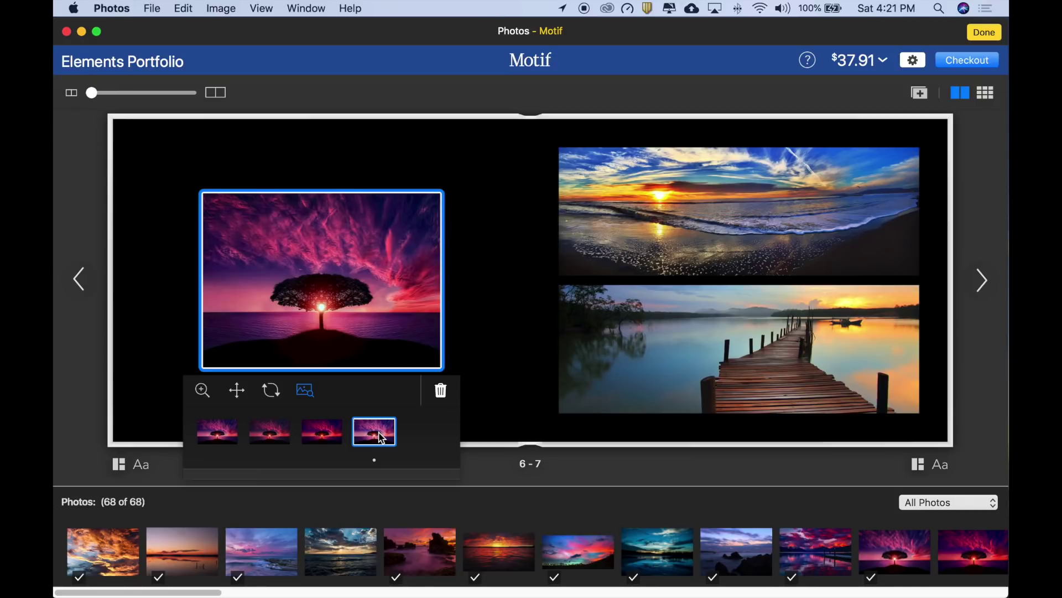
{"action": "left_click", "coordinate": [465, 332]}
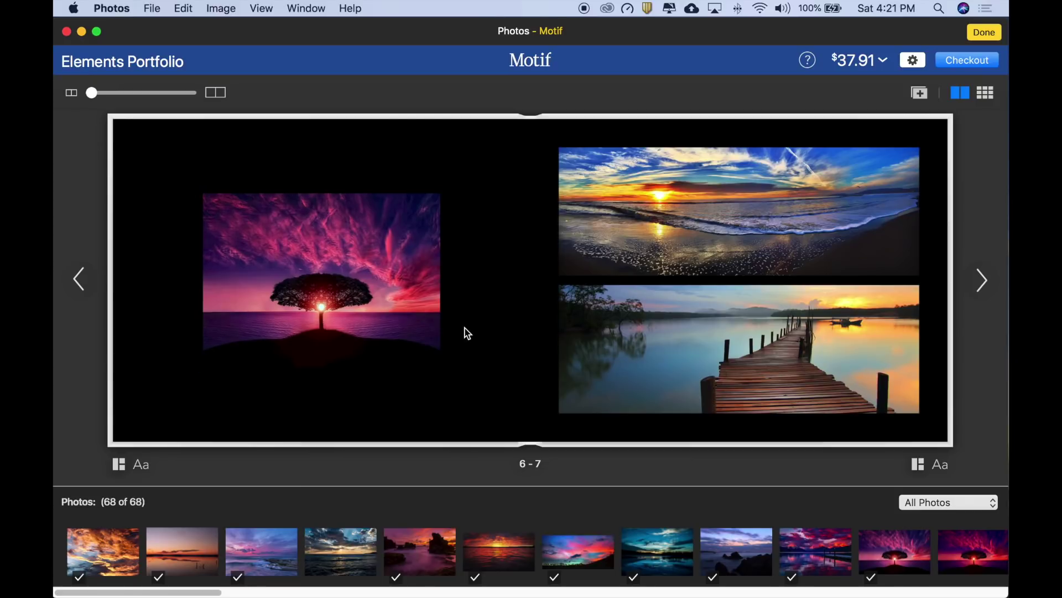
Apply the full-bleed one-element layout to page 6 and rotate page 7's upper beach sunset photo slightly clockwise.
{"action": "left_click", "coordinate": [116, 467]}
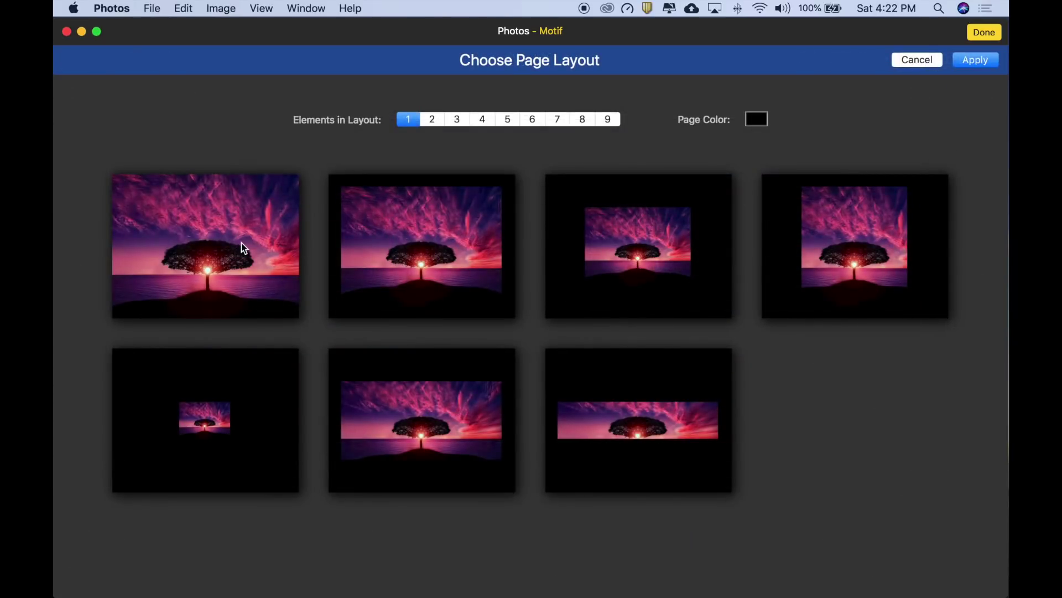
{"action": "double_click", "coordinate": [241, 243]}
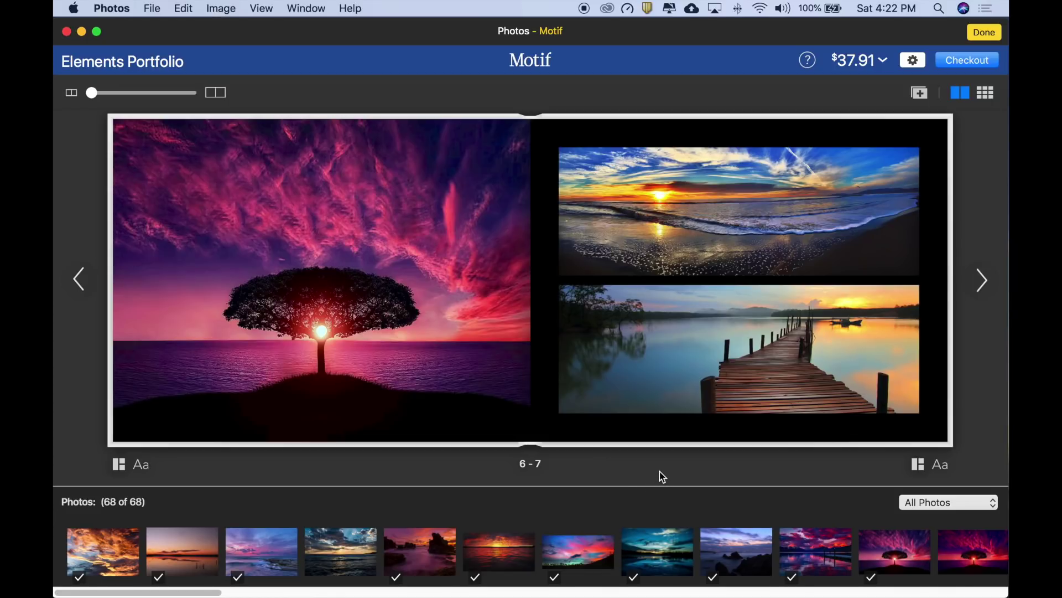
{"action": "left_click", "coordinate": [749, 227]}
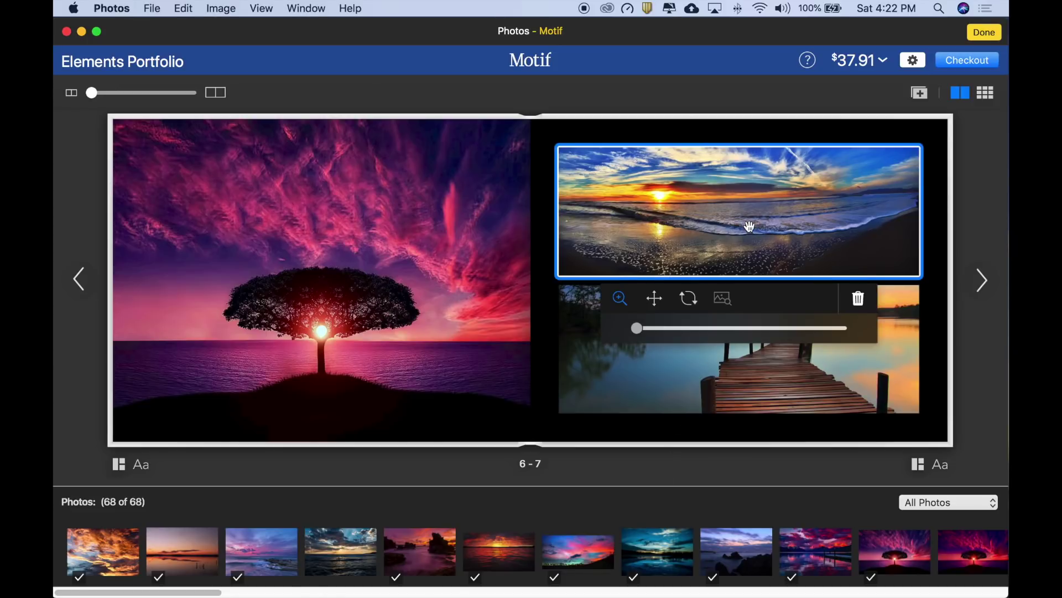
{"action": "left_click", "coordinate": [690, 300]}
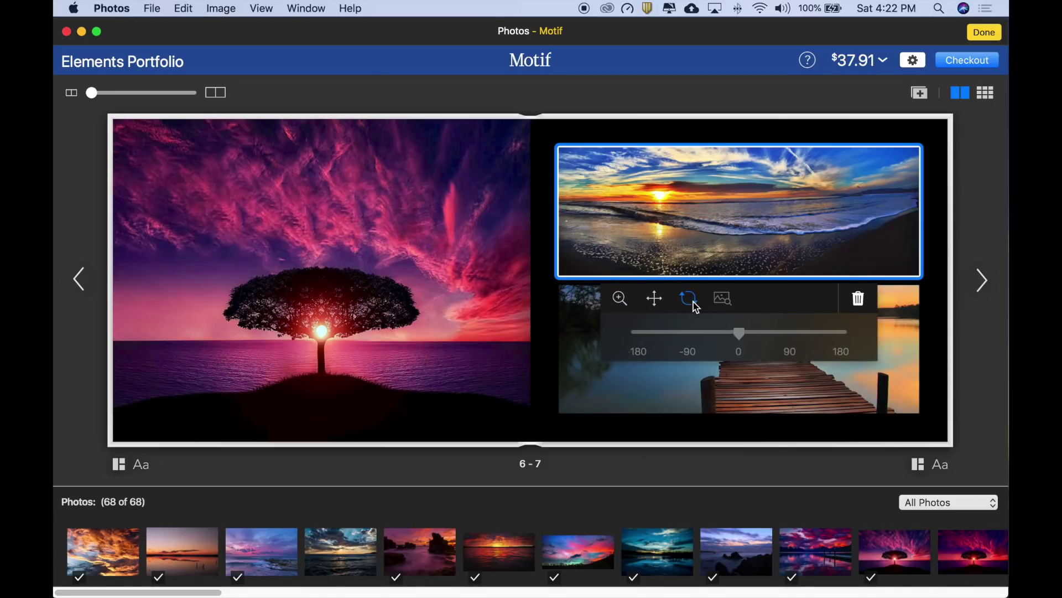
{"action": "left_click_drag", "start_coordinate": [739, 339], "coordinate": [741, 339]}
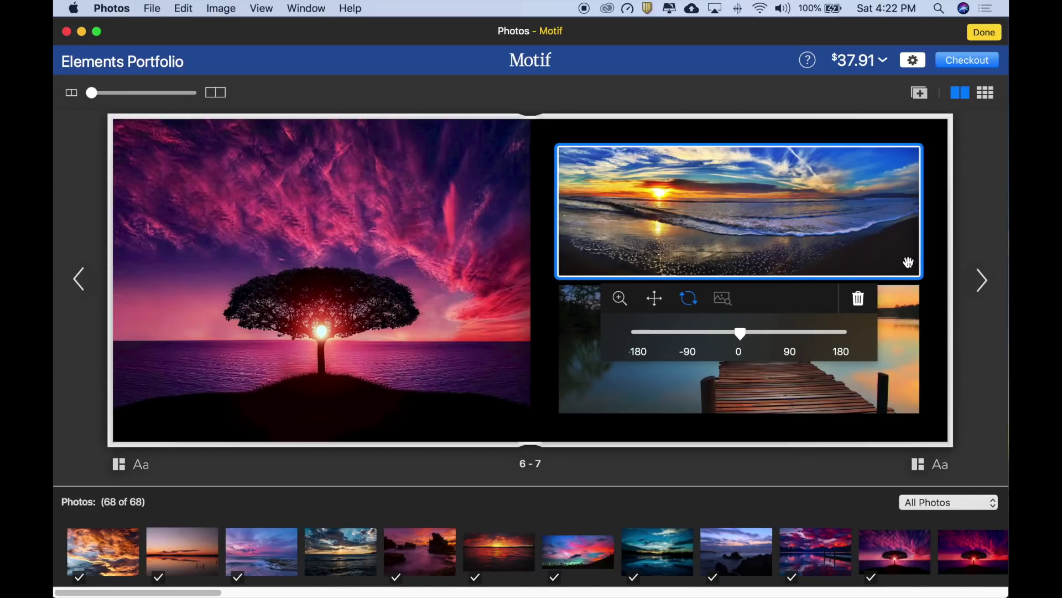
{"action": "left_click", "coordinate": [935, 238]}
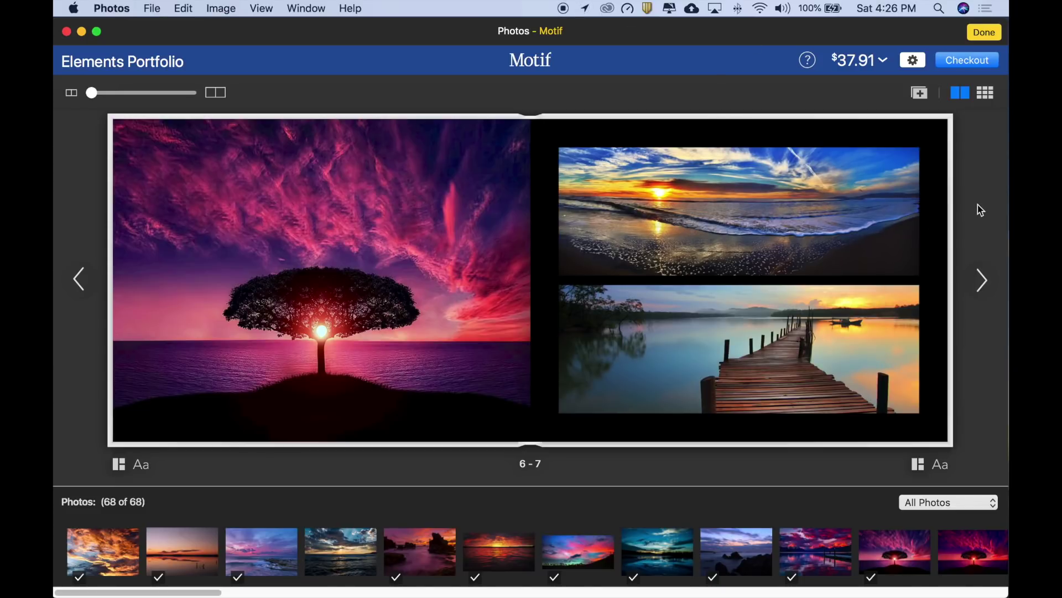
Move page 13's upper beach photo onto page 12, between the yellow ocean sunset and the mountain silhouette photo.
{"action": "left_click", "coordinate": [982, 280]}
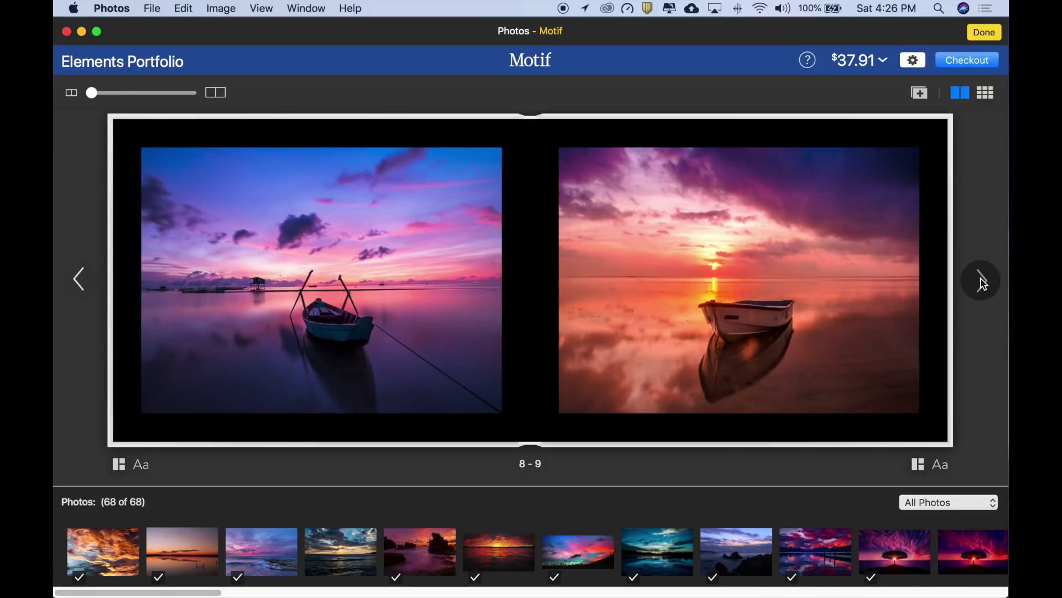
{"action": "left_click", "coordinate": [982, 280]}
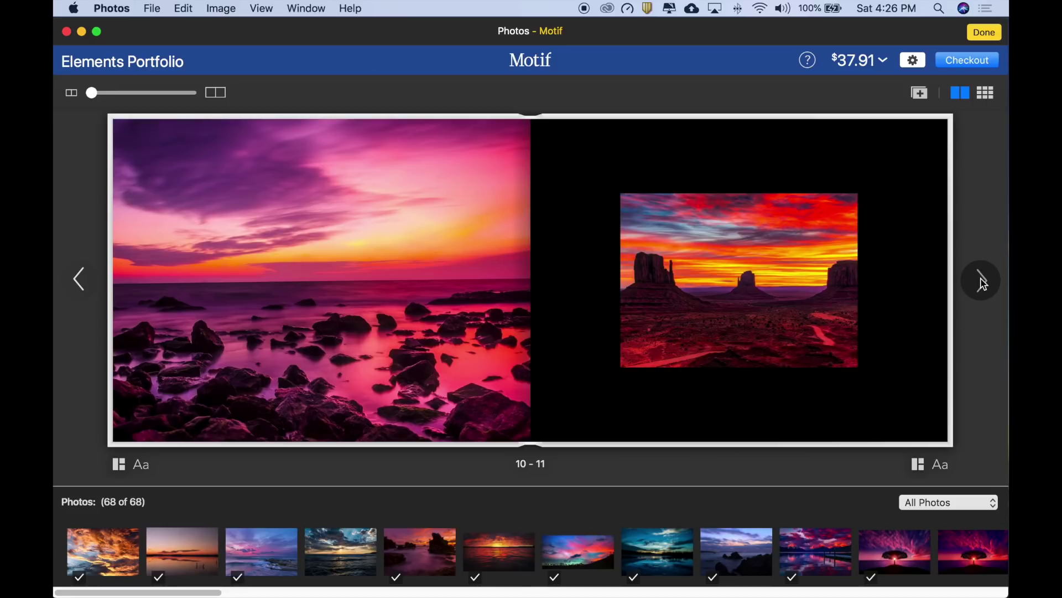
{"action": "left_click", "coordinate": [982, 281]}
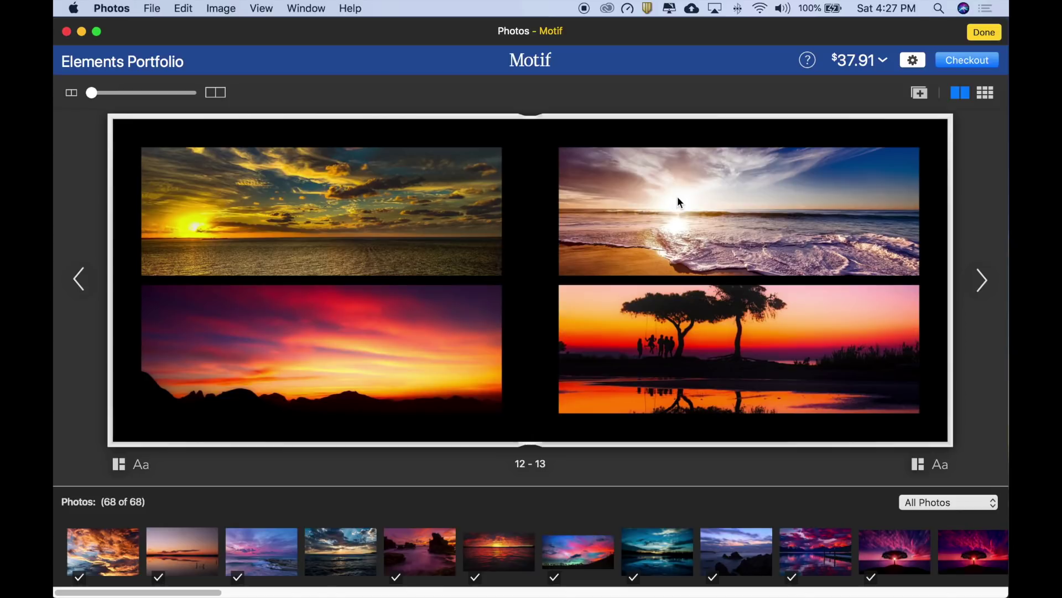
{"action": "left_click", "coordinate": [702, 202]}
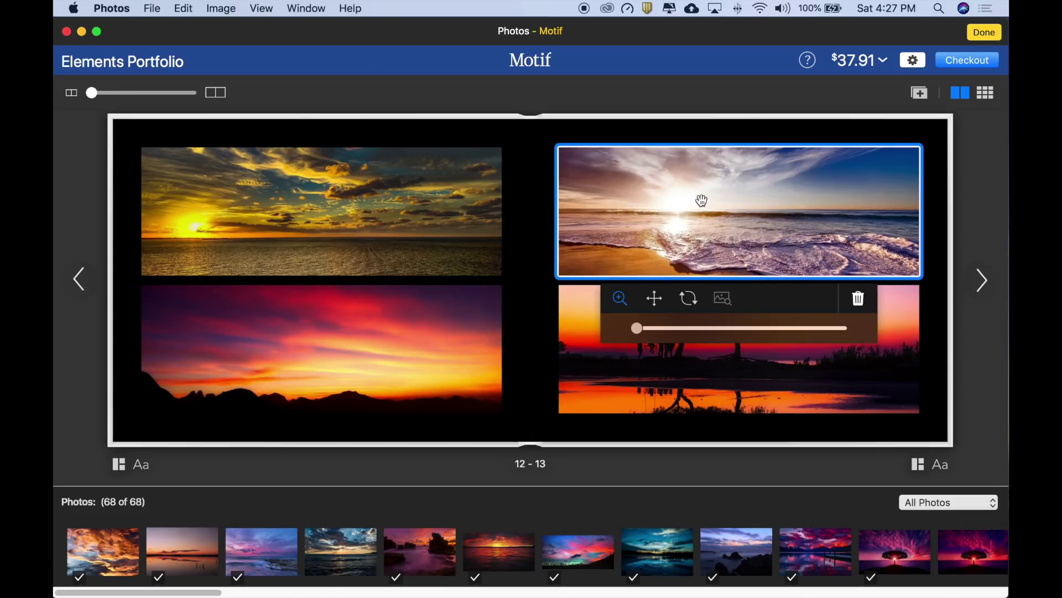
{"action": "left_click", "coordinate": [654, 298]}
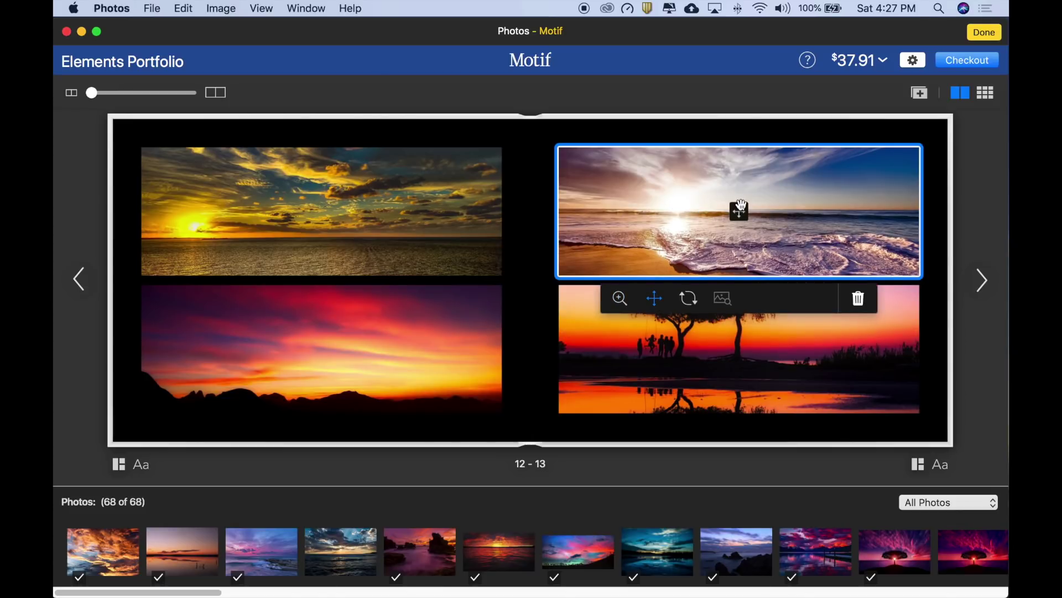
{"action": "left_click_drag", "start_coordinate": [739, 210], "coordinate": [417, 277]}
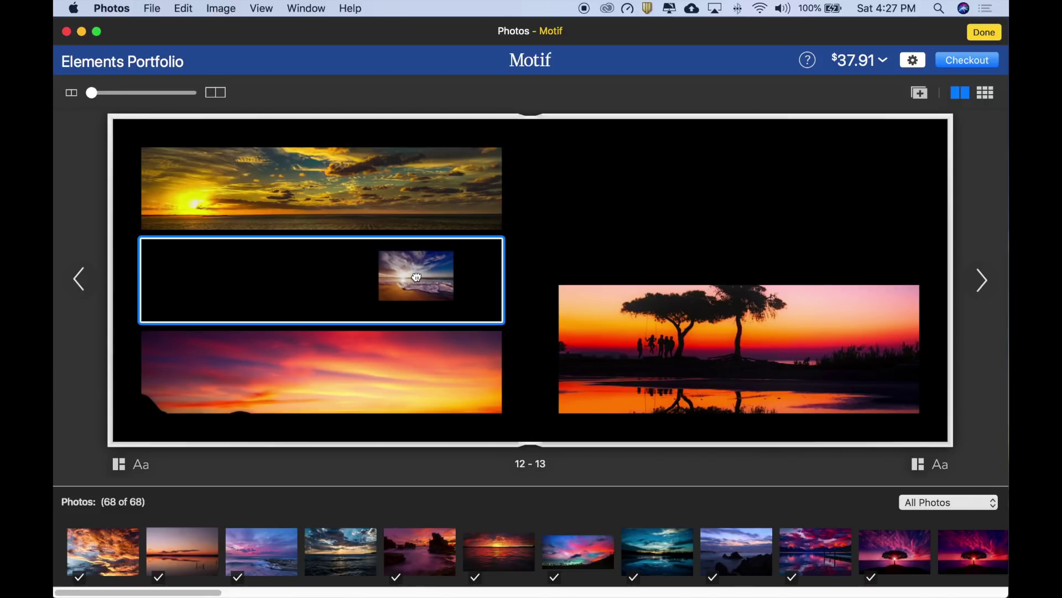
{"action": "left_click_drag", "start_coordinate": [417, 276], "coordinate": [415, 276]}
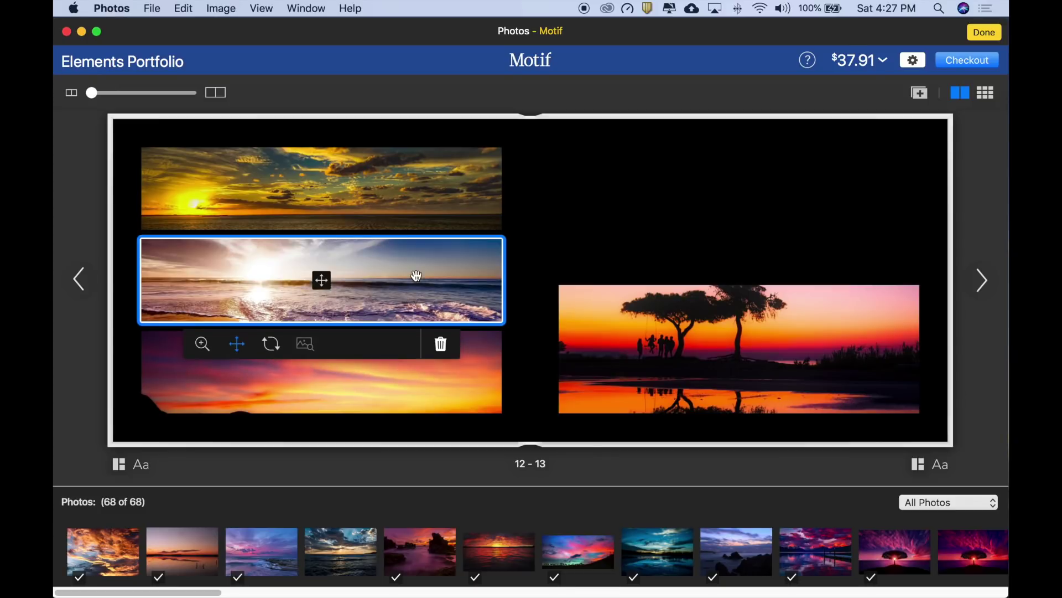
{"action": "left_click", "coordinate": [520, 405]}
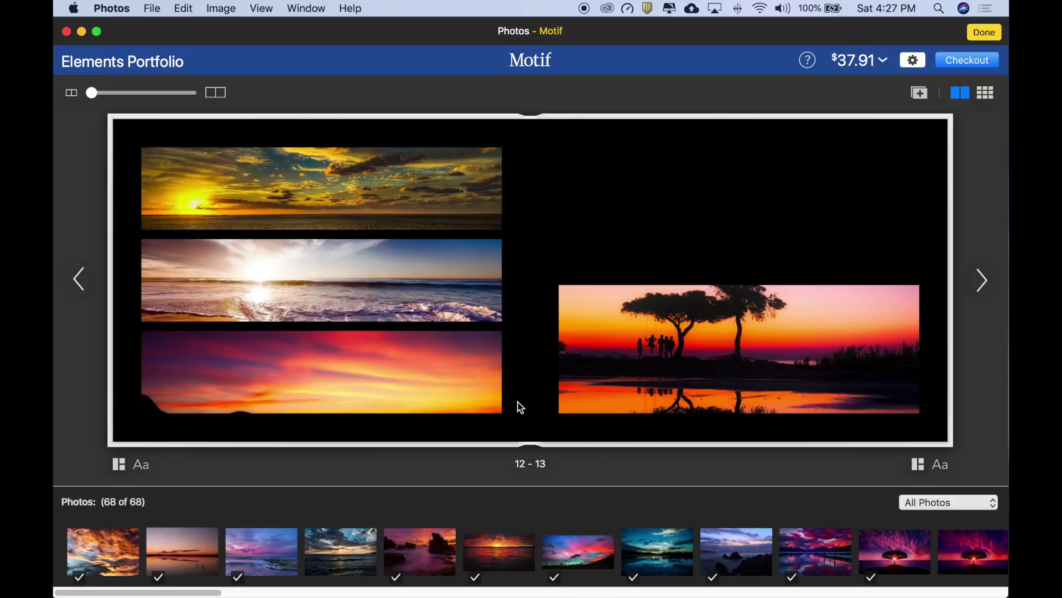
Reposition the lowest photo on page 12 upward within its frame so the whole mountain silhouette shows.
{"action": "left_click", "coordinate": [416, 383]}
{"action": "left_click_drag", "start_coordinate": [415, 382], "coordinate": [431, 364]}
{"action": "left_click", "coordinate": [527, 362]}
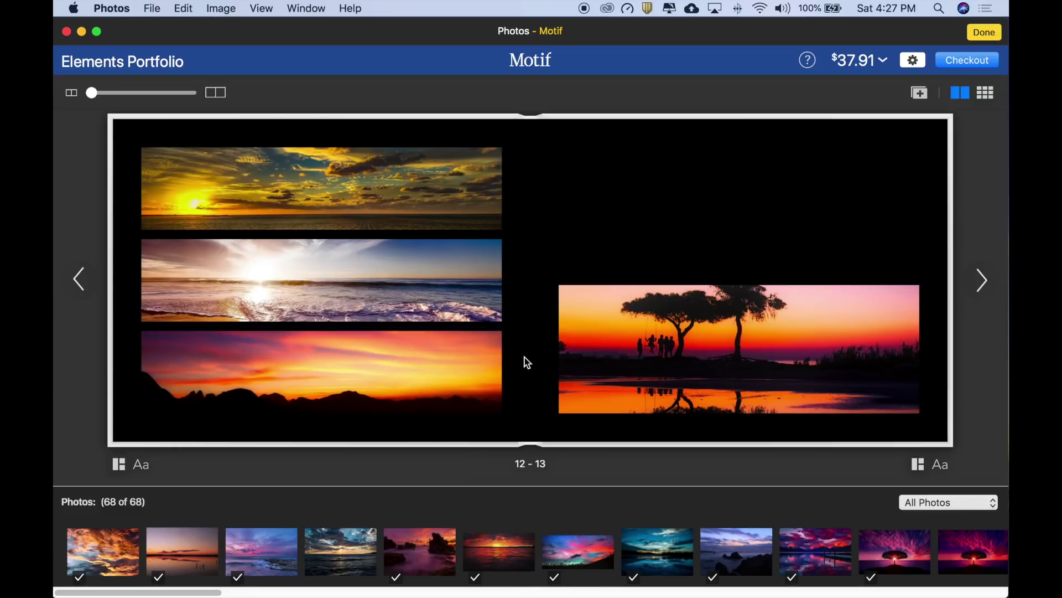
Replace page 13's tree silhouette photo with the sunset beach photo showing a heart drawn in the sand.
{"action": "left_click", "coordinate": [725, 344]}
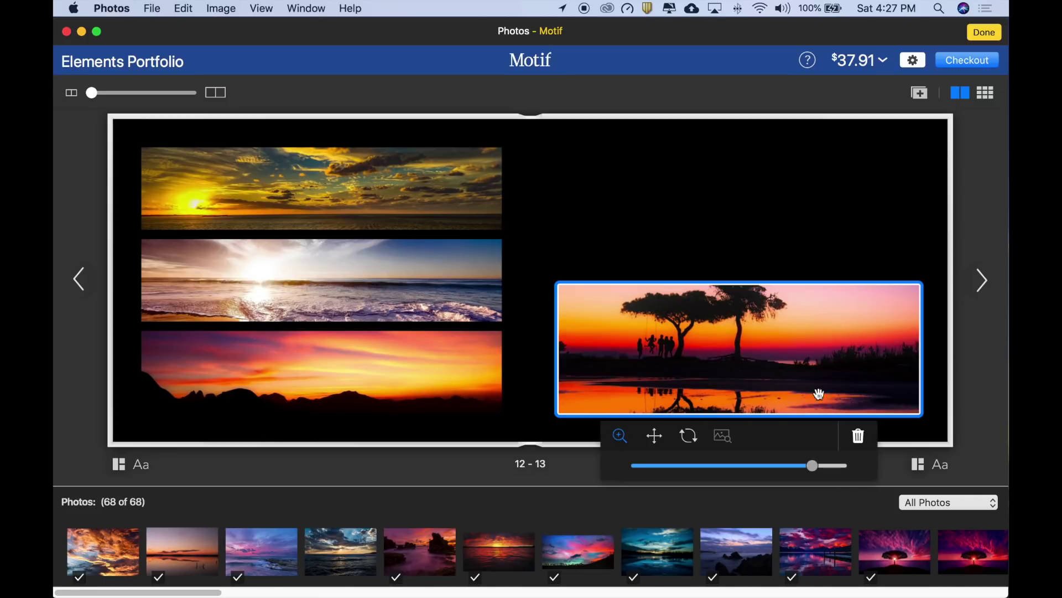
{"action": "left_click", "coordinate": [859, 439]}
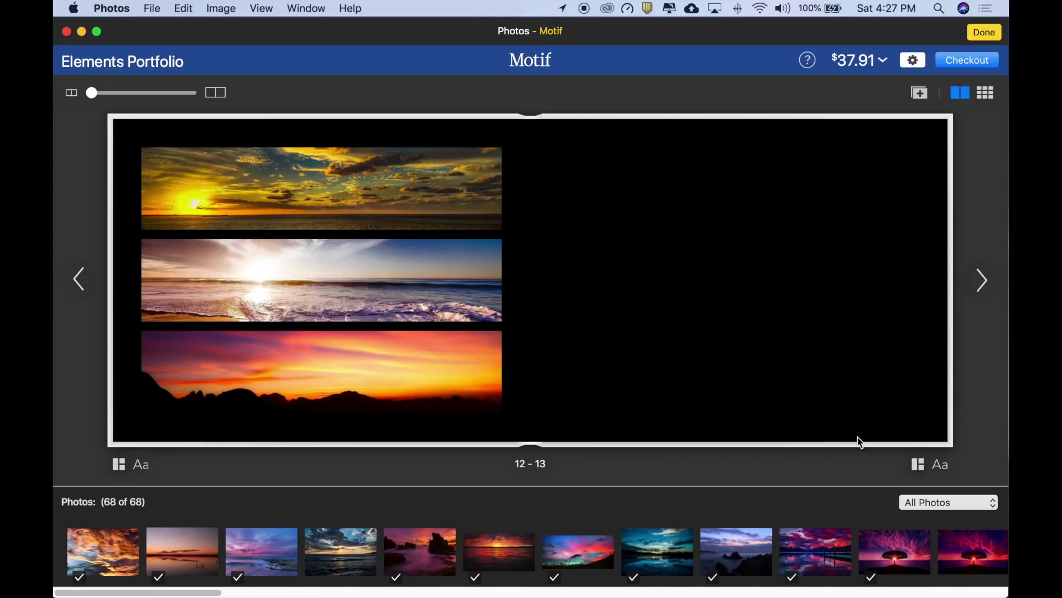
{"action": "left_click_drag", "start_coordinate": [190, 588], "coordinate": [334, 593]}
{"action": "left_click_drag", "start_coordinate": [550, 565], "coordinate": [686, 324]}
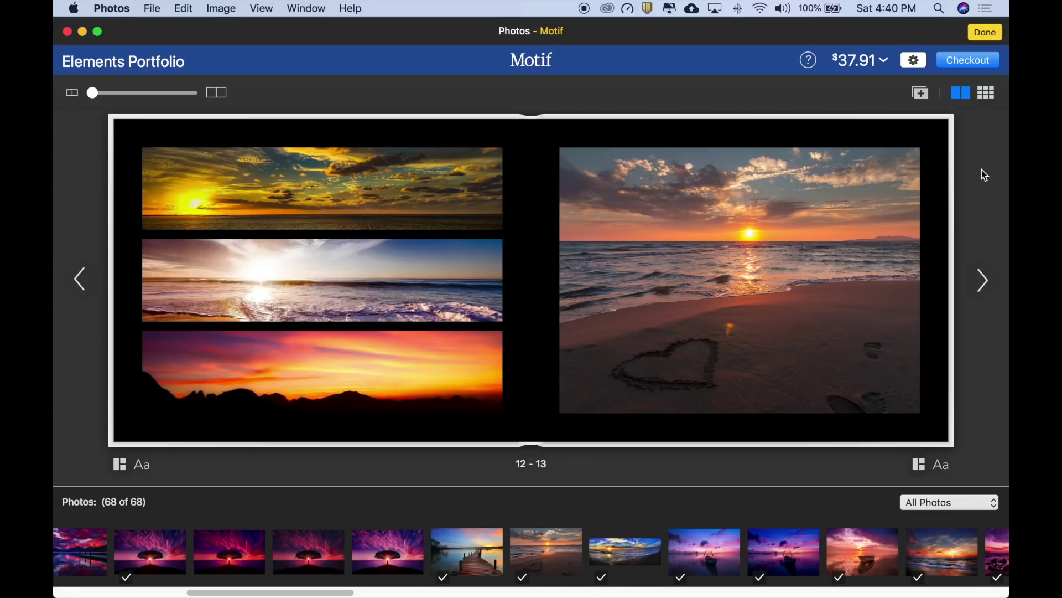
In the overview of all pages, move the spread on pages 12-13 ahead of the spread on pages 10-11.
{"action": "left_click", "coordinate": [990, 97]}
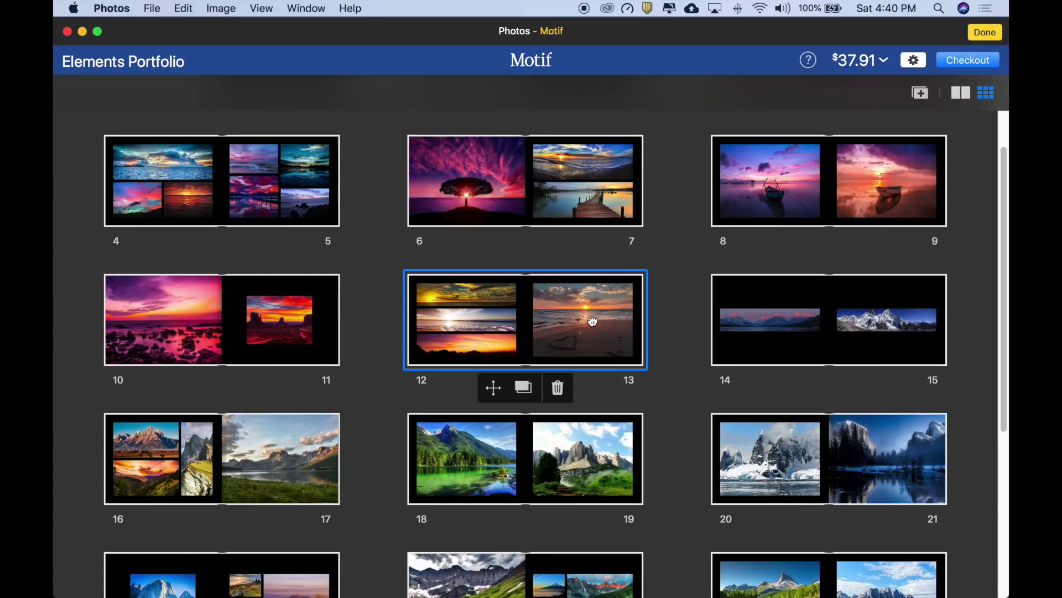
{"action": "left_click_drag", "start_coordinate": [592, 321], "coordinate": [143, 327]}
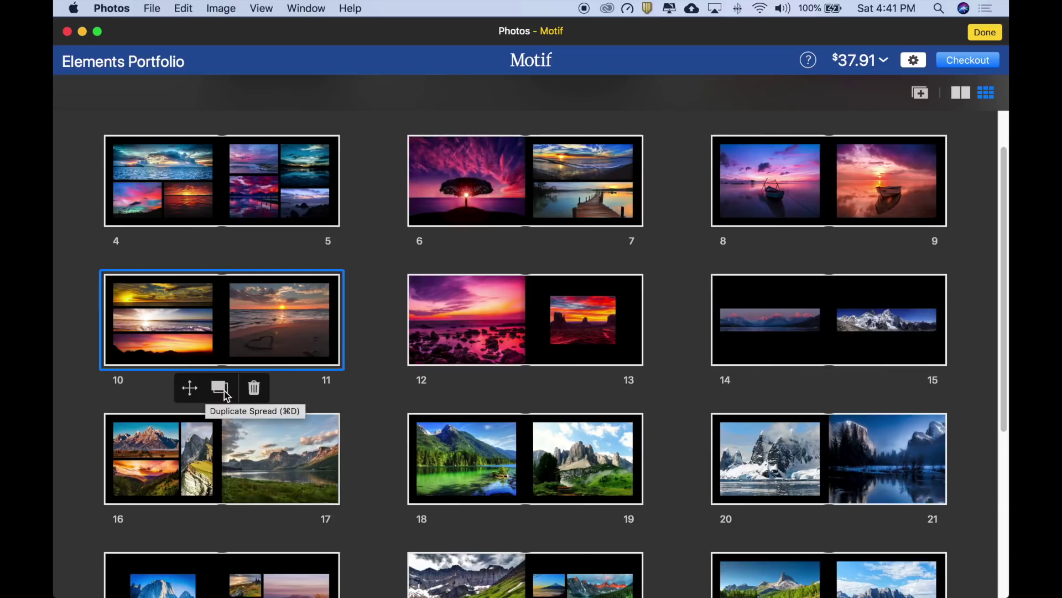
Duplicate the spread on pages 10-11 and delete the copy.
{"action": "left_click", "coordinate": [224, 391]}
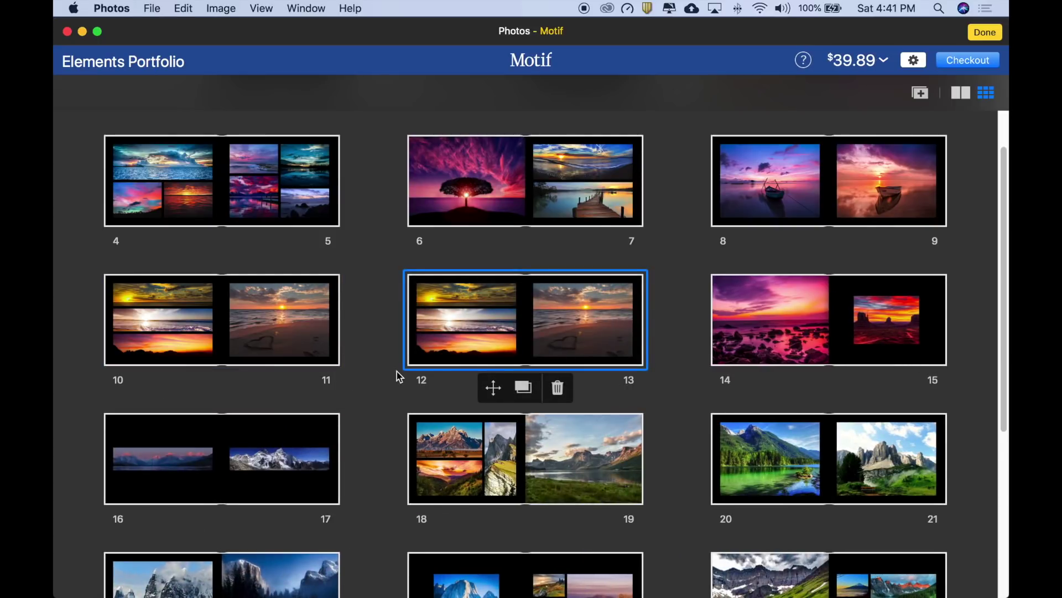
{"action": "left_click", "coordinate": [559, 389]}
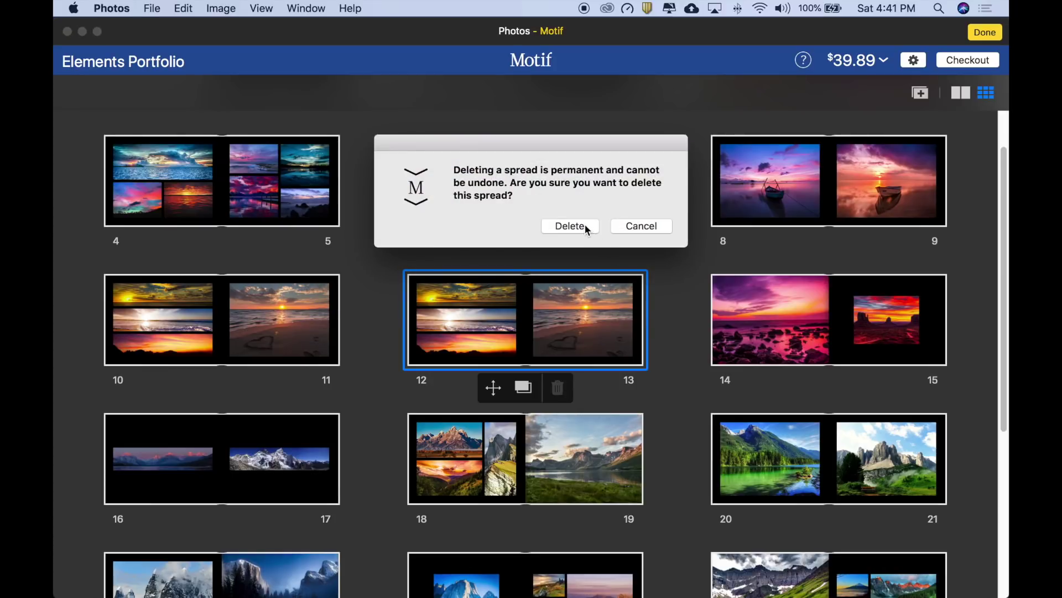
{"action": "left_click", "coordinate": [586, 225]}
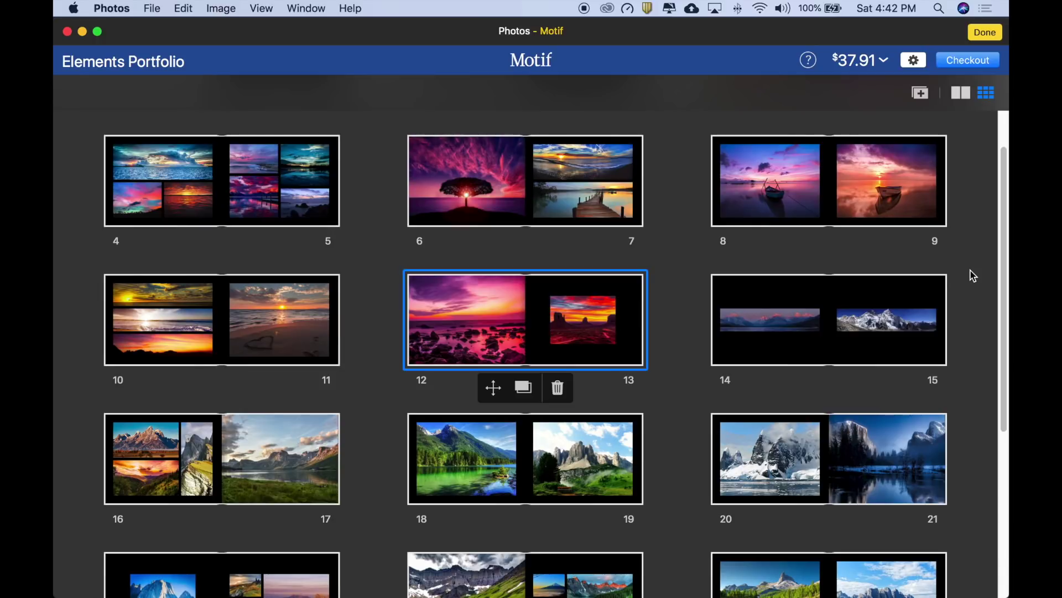
Open the spread on pages 14-15, remove page 14's mountain panorama, and add a text box to that page.
{"action": "double_click", "coordinate": [808, 311]}
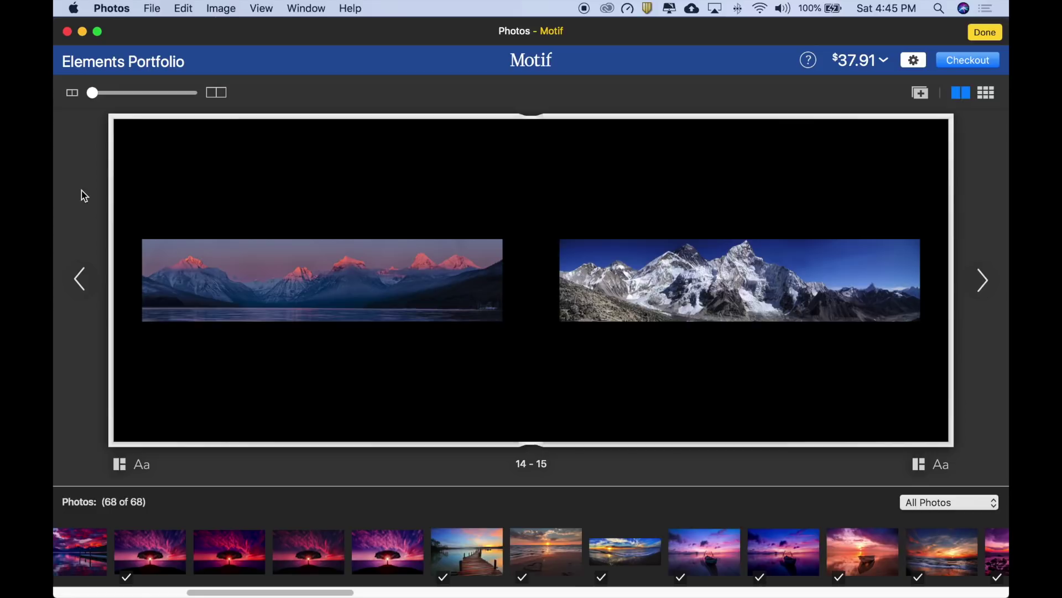
{"action": "left_click", "coordinate": [325, 288]}
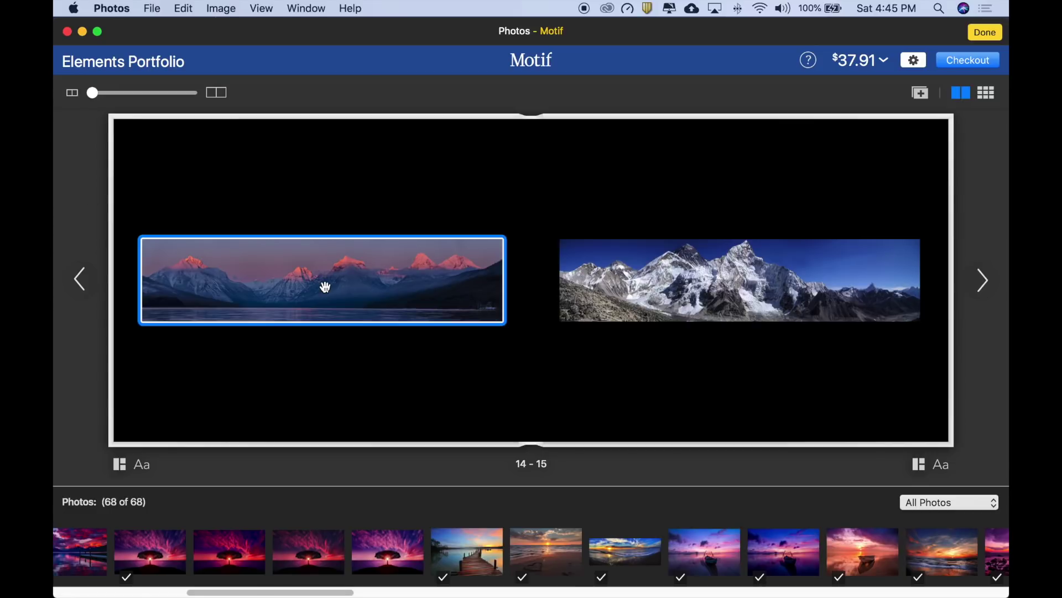
{"action": "left_click", "coordinate": [442, 345]}
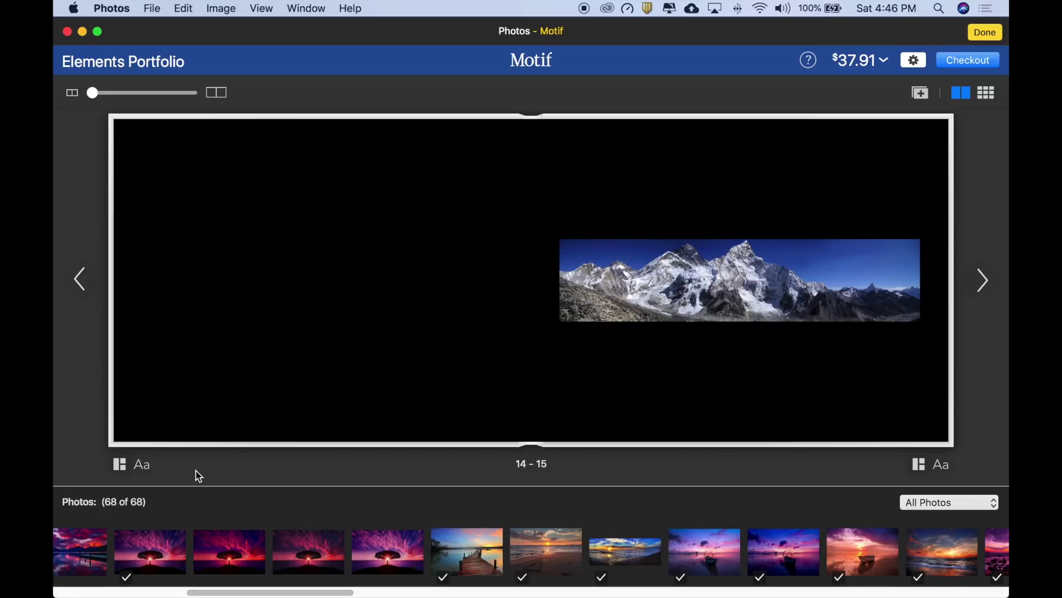
{"action": "left_click", "coordinate": [139, 467]}
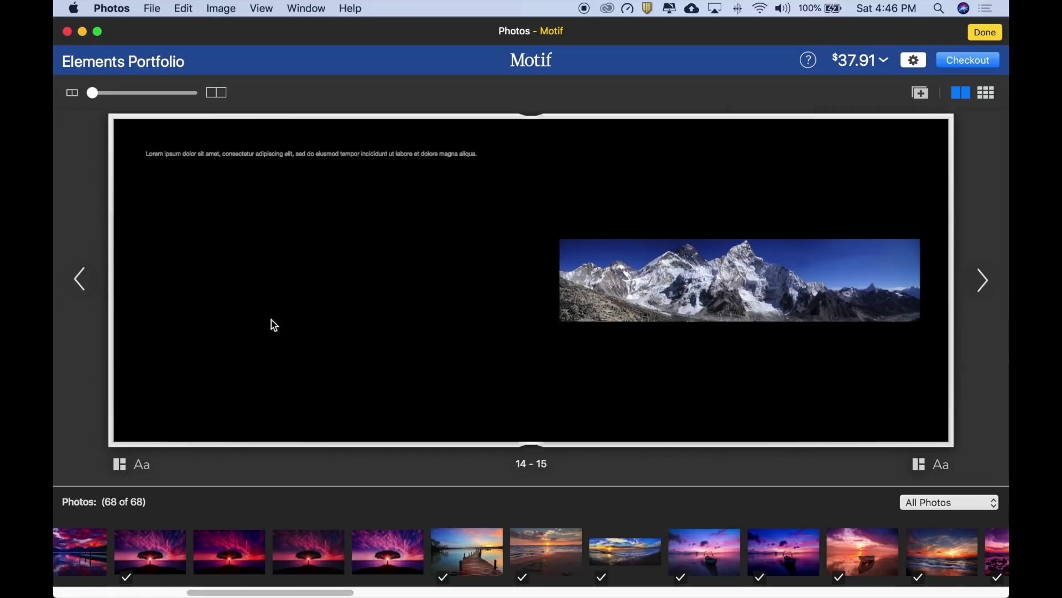
Enter the heading MOUNTAINS in page 14's text box as centered white 35-point Helvetica Neue Bold and move it to mid-height on the page.
{"action": "left_click", "coordinate": [306, 157]}
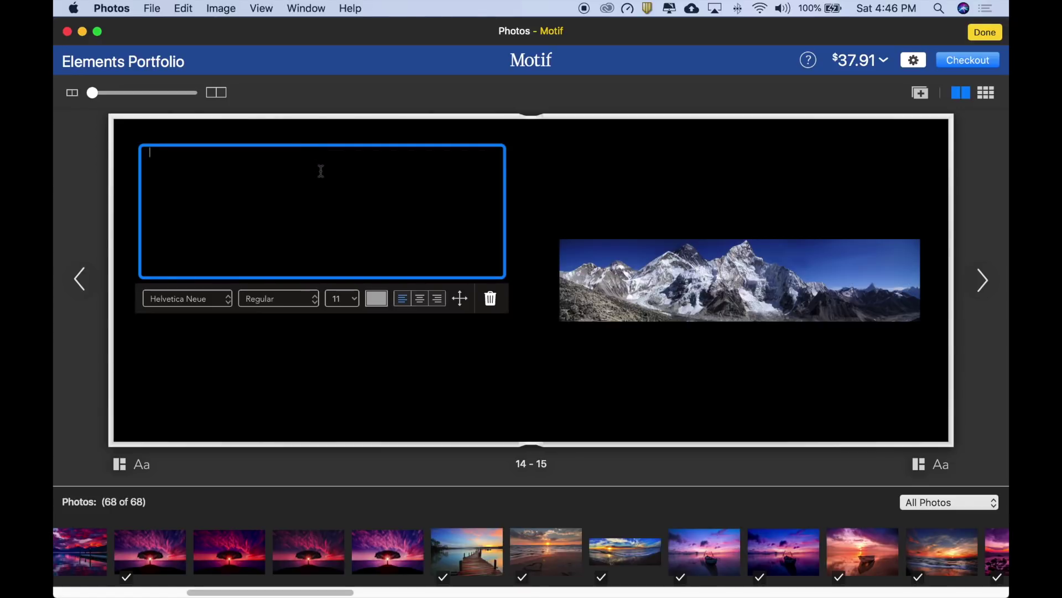
{"action": "type", "text": "MOUNTAINS"}
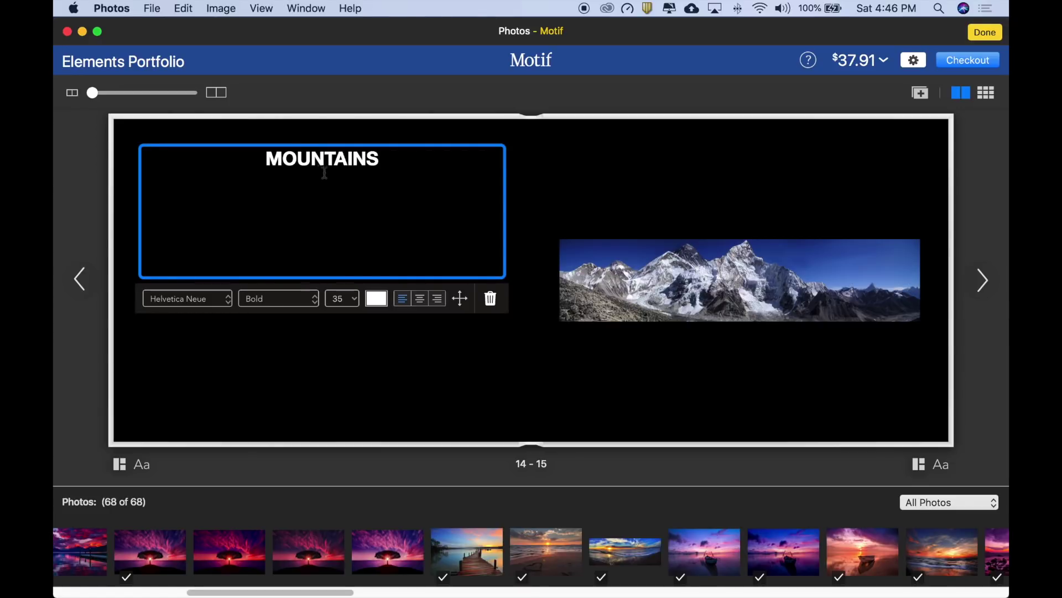
{"action": "left_click", "coordinate": [356, 144]}
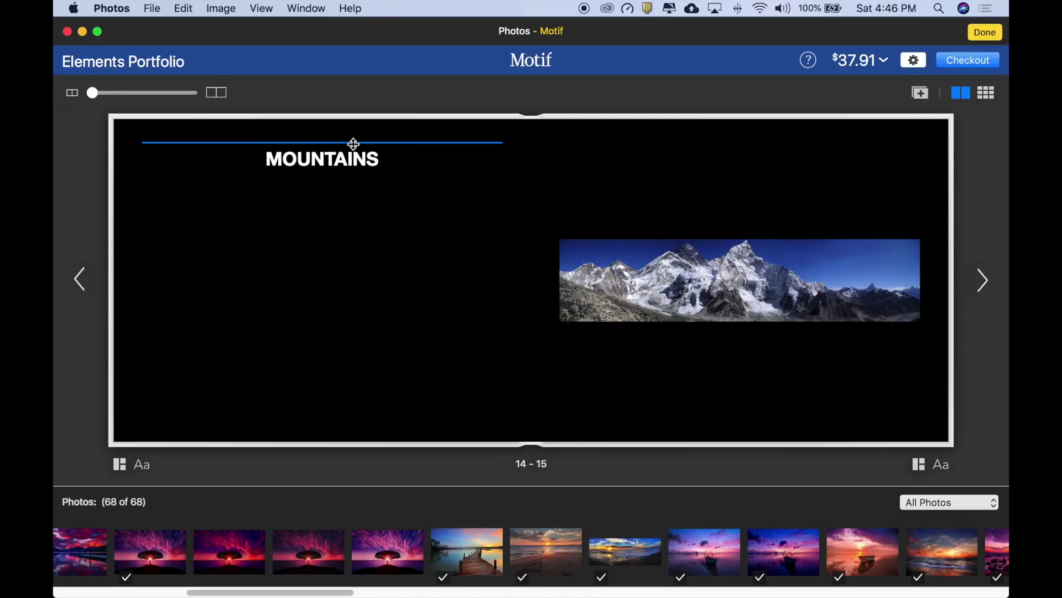
{"action": "left_click_drag", "start_coordinate": [354, 143], "coordinate": [348, 271]}
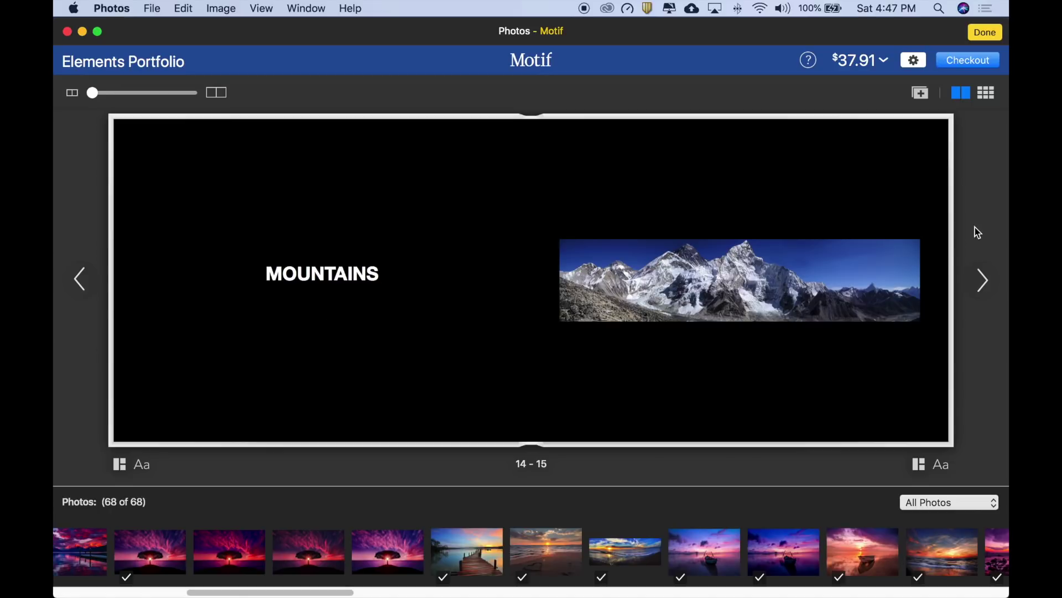
Change page 15 to the one-photo layout with a large mountain photo framed by an even black border.
{"action": "left_click", "coordinate": [918, 465]}
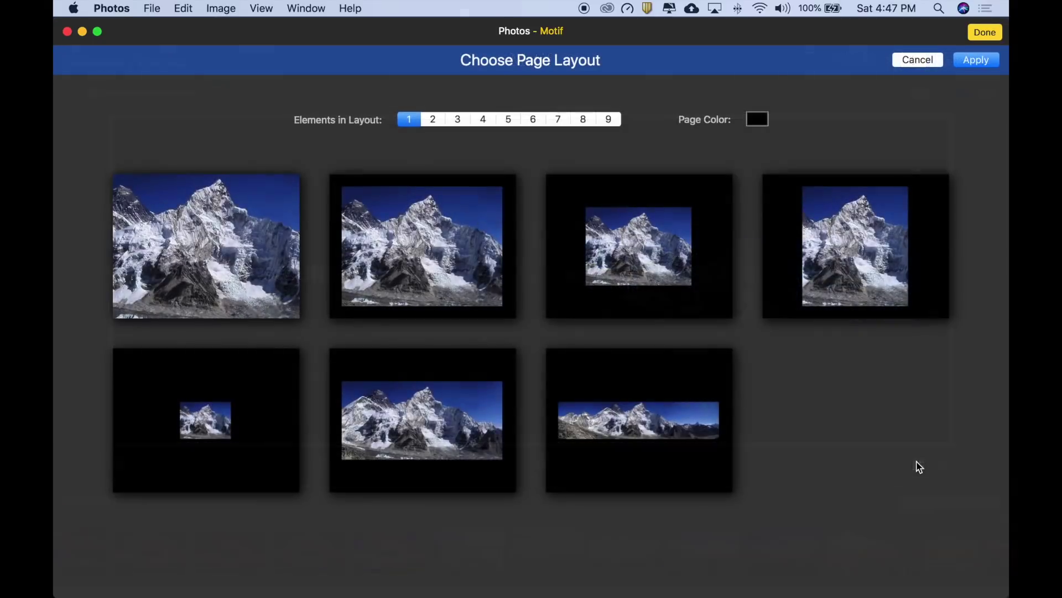
{"action": "left_click", "coordinate": [407, 232]}
{"action": "double_click", "coordinate": [407, 232]}
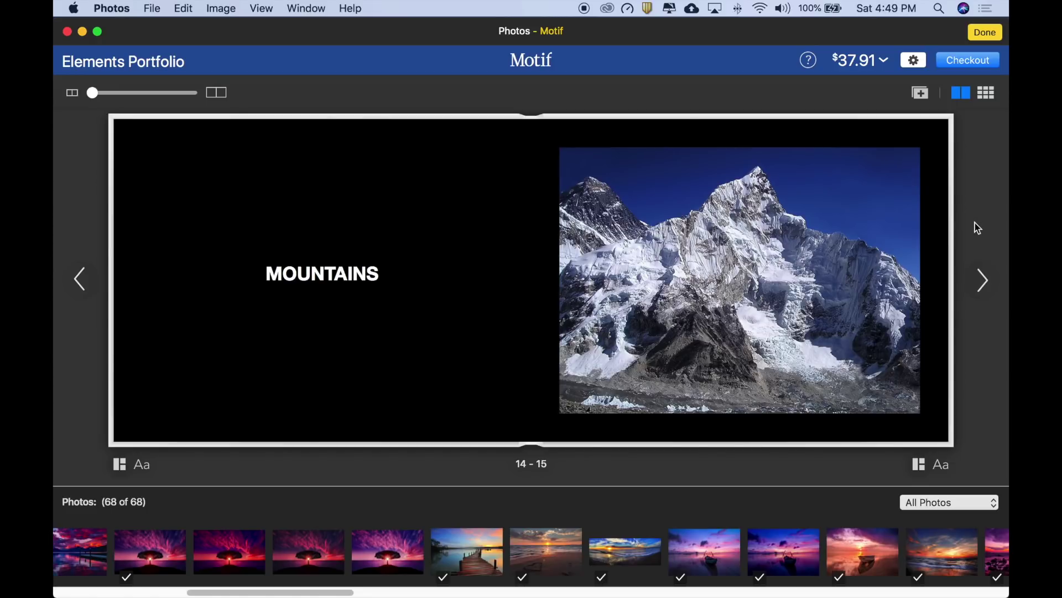
Page forward through the mountain spreads from pages 16-17 to pages 26-27 to review their layouts.
{"action": "left_click", "coordinate": [981, 281]}
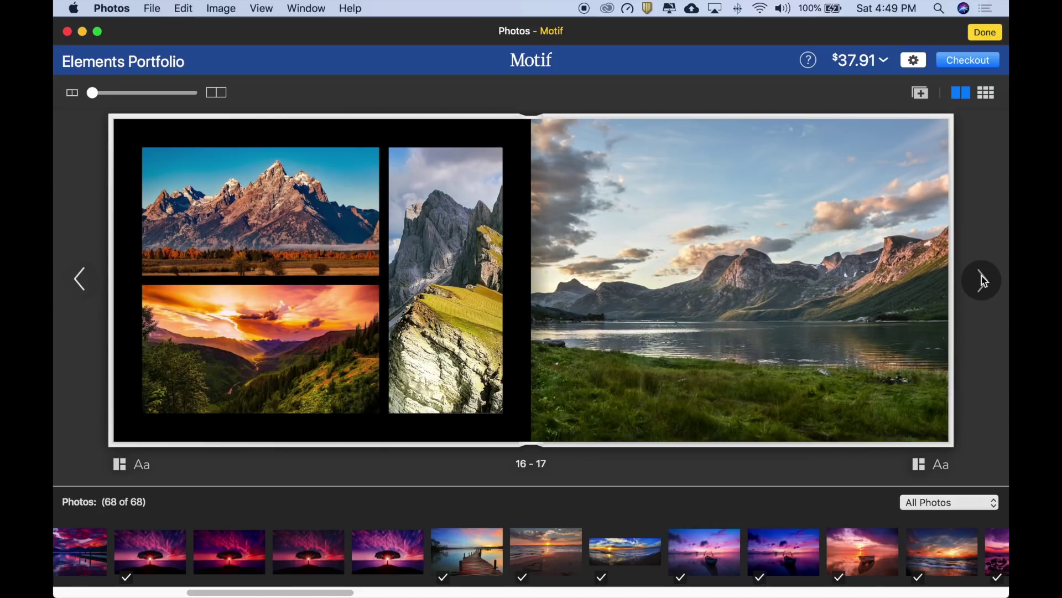
{"action": "left_click", "coordinate": [981, 281]}
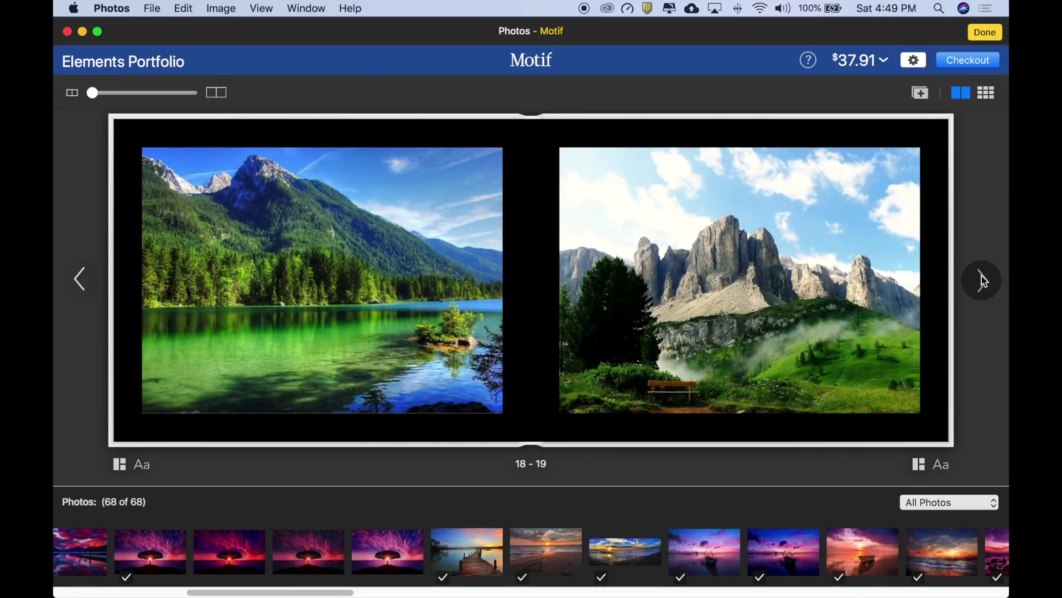
{"action": "left_click", "coordinate": [982, 277]}
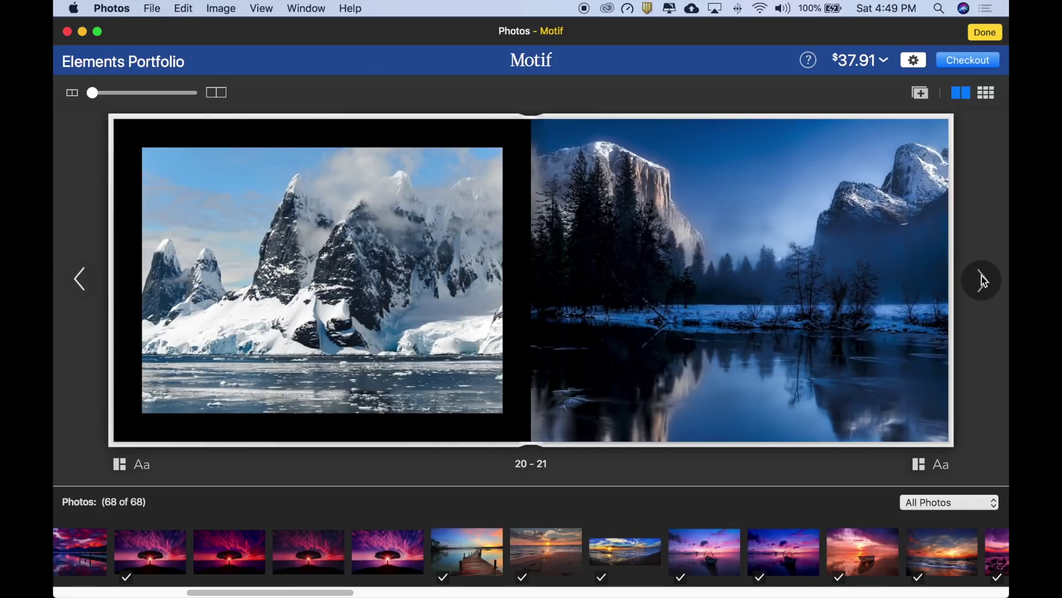
{"action": "left_click", "coordinate": [982, 281]}
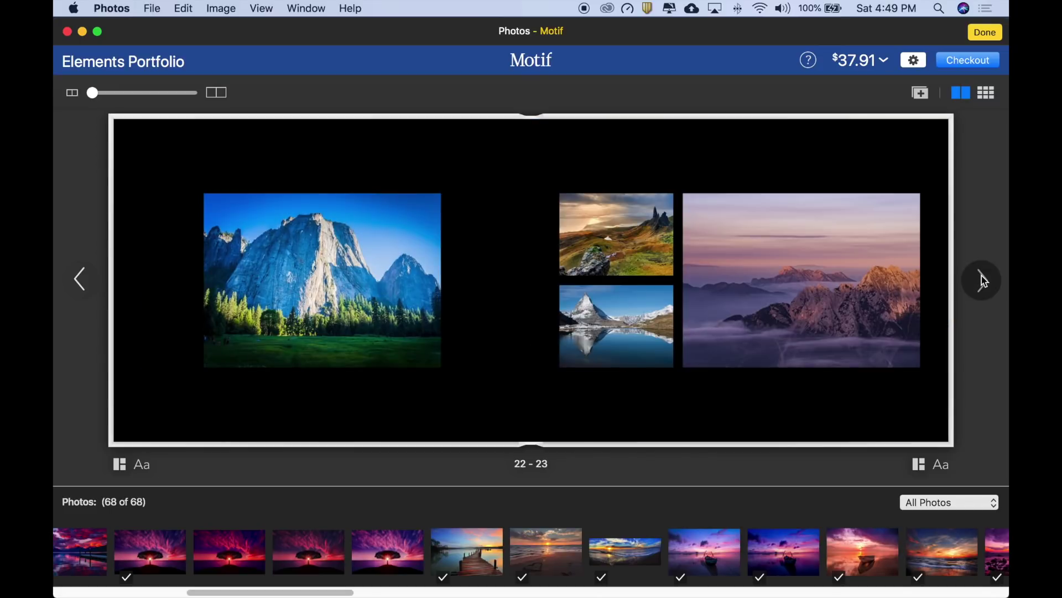
{"action": "left_click", "coordinate": [983, 281]}
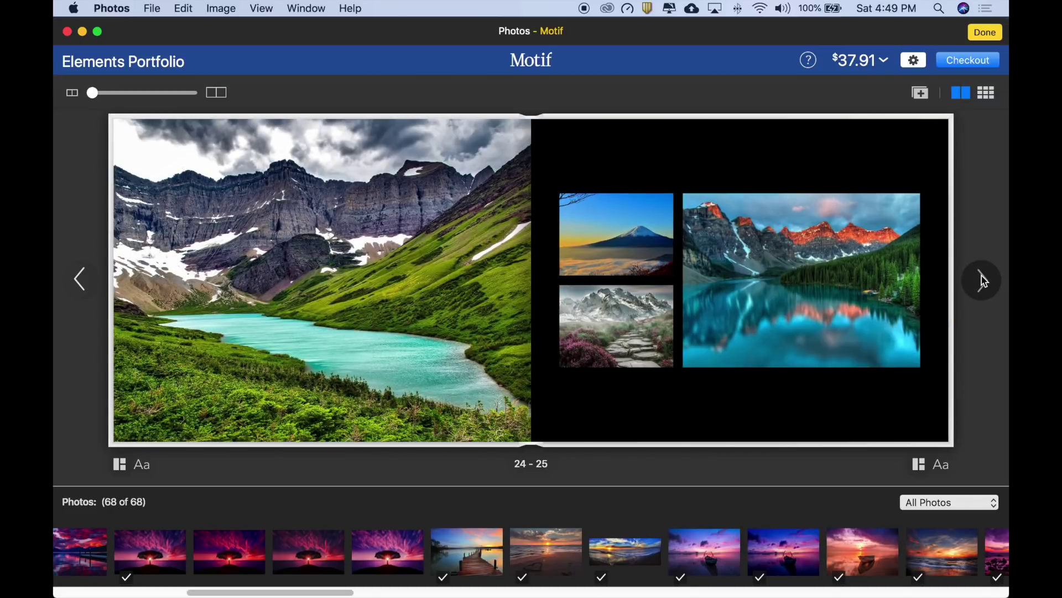
{"action": "left_click", "coordinate": [981, 277]}
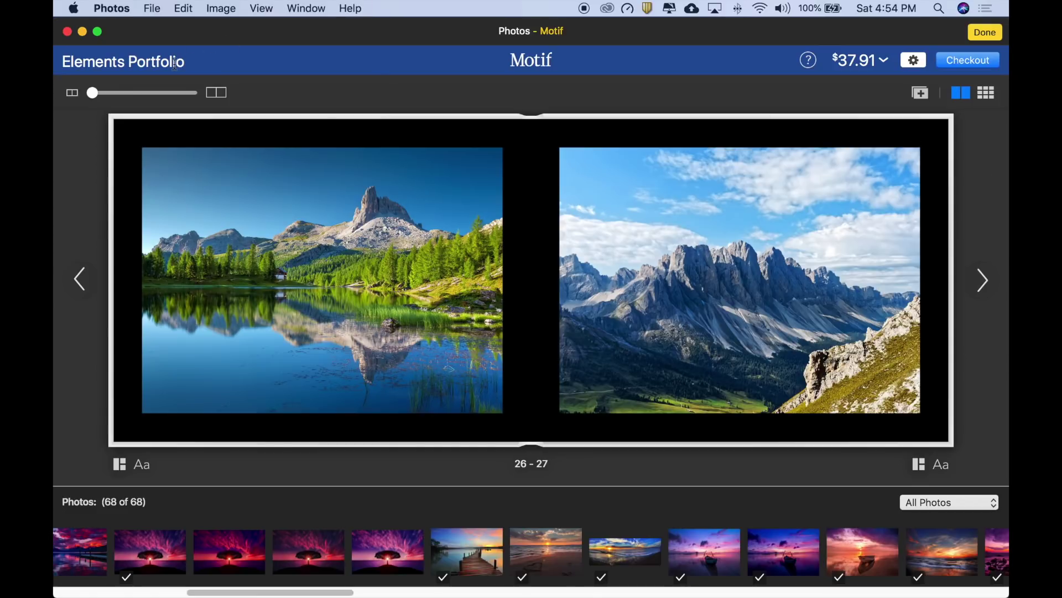
Rename the book project Elemental Images.
{"action": "left_click", "coordinate": [212, 60]}
{"action": "left_click_drag", "start_coordinate": [212, 60], "coordinate": [53, 34]}
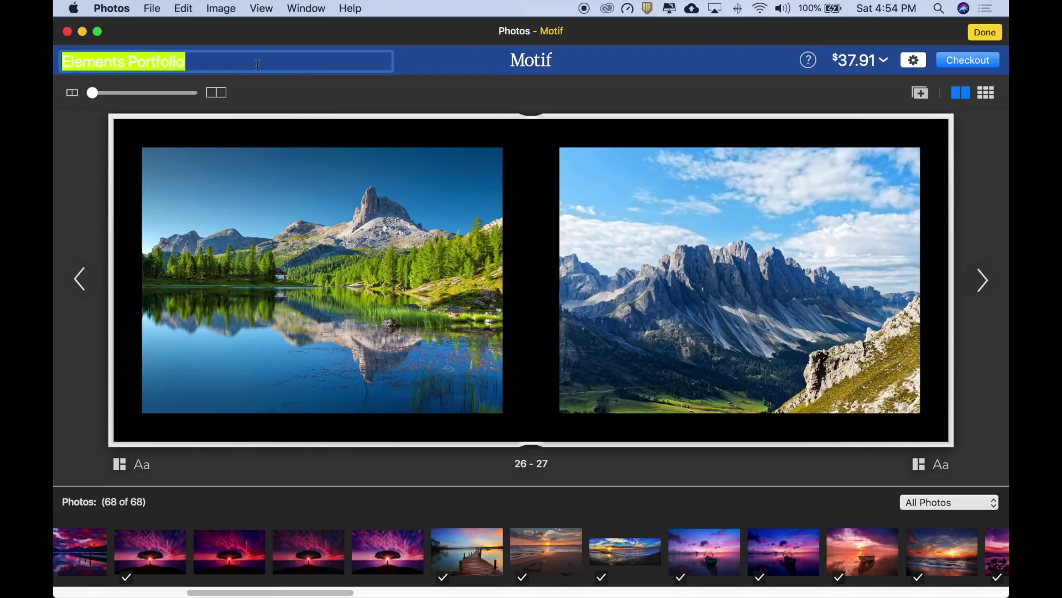
{"action": "type", "text": "Elemental Images"}
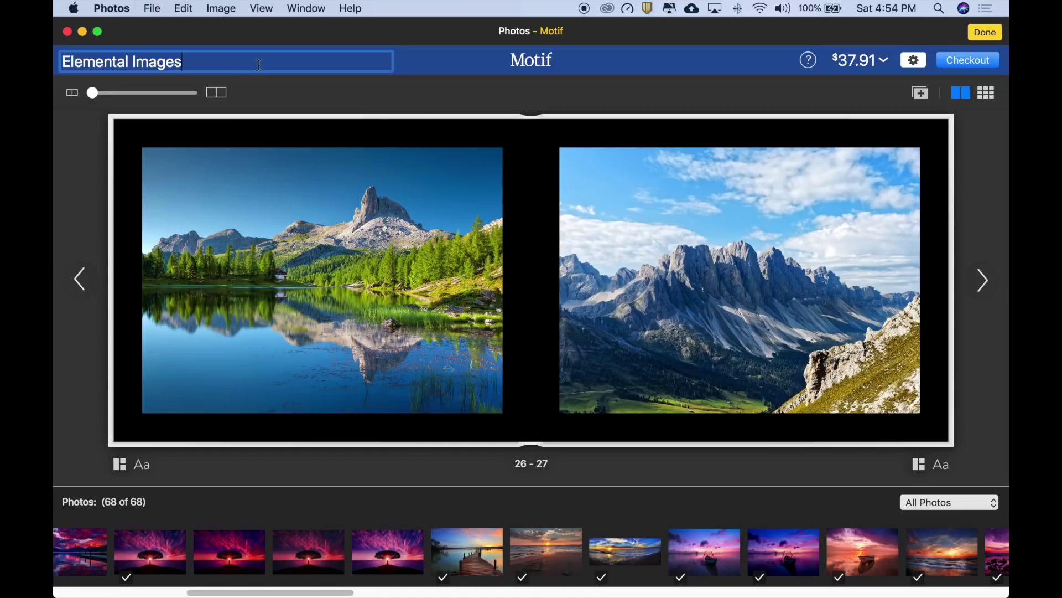
{"action": "key", "text": "Return"}
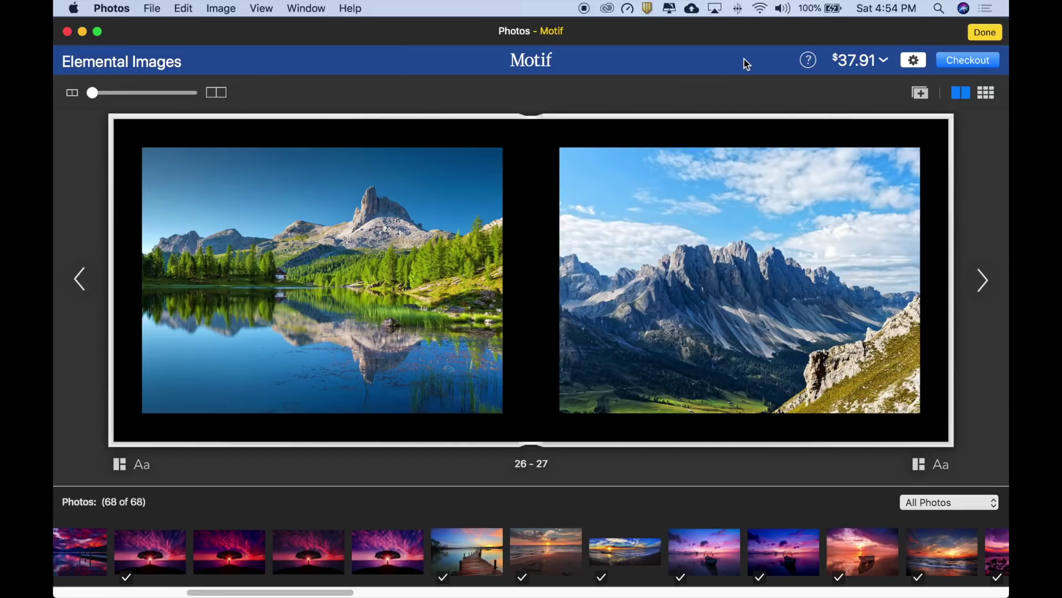
View the help and support information and the book options for reflow, theme, format and guided tour, closing each without choosing anything.
{"action": "left_click", "coordinate": [809, 62]}
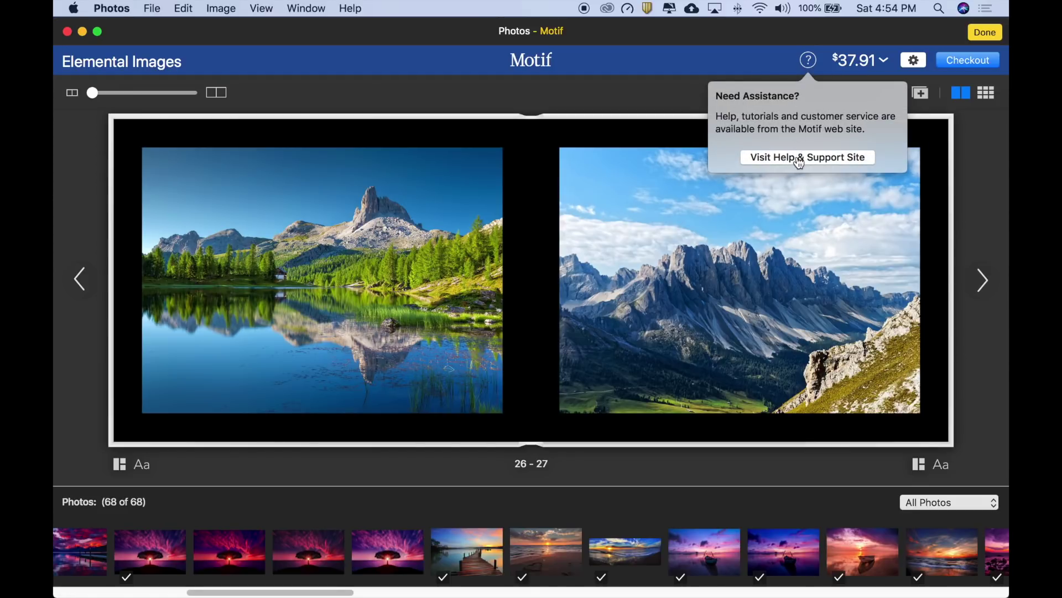
{"action": "left_click", "coordinate": [782, 61]}
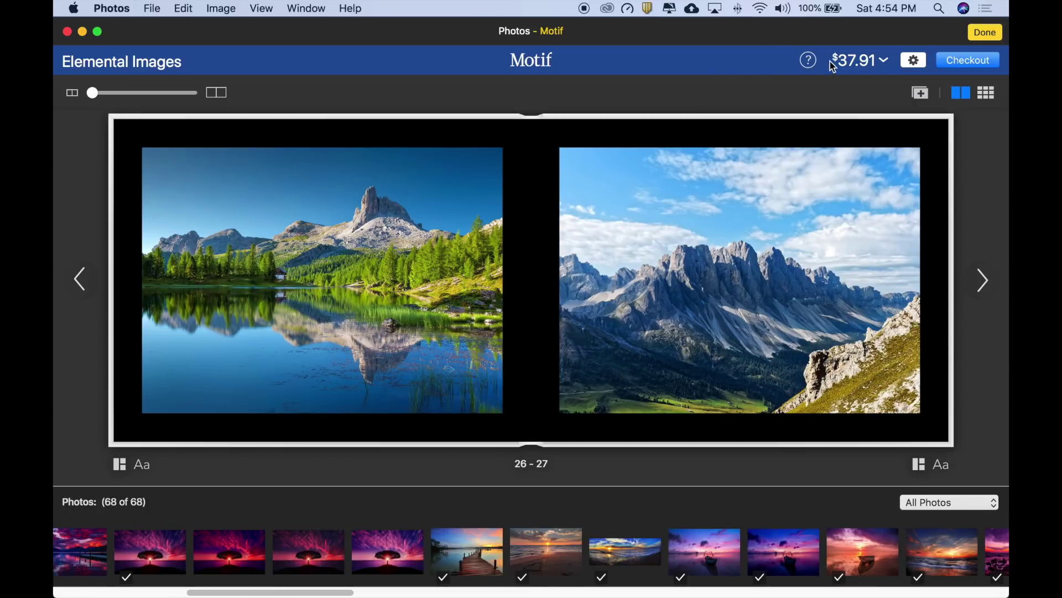
{"action": "left_click", "coordinate": [914, 60]}
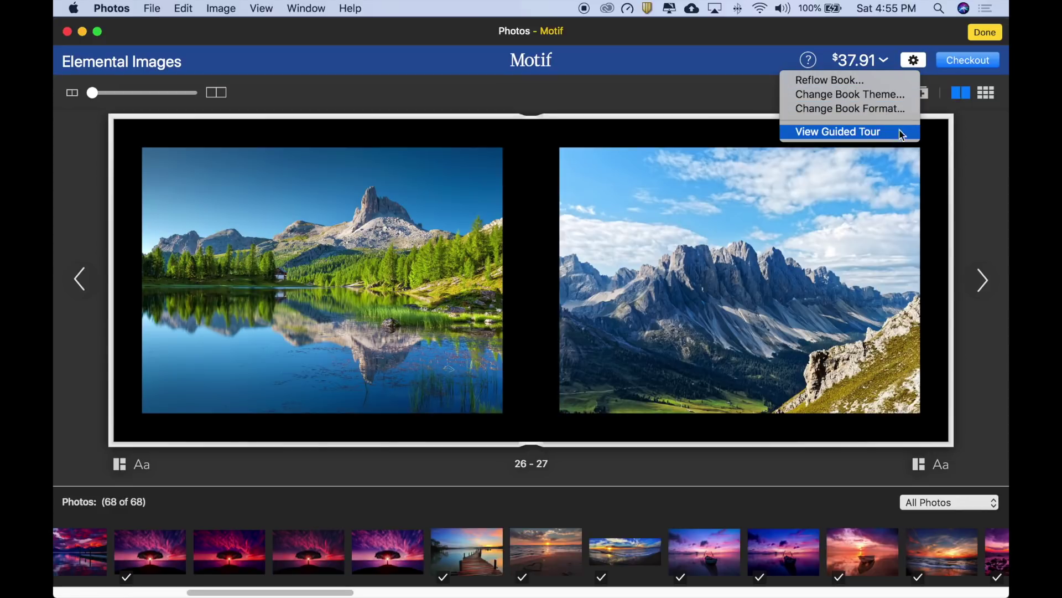
{"action": "left_click", "coordinate": [919, 62]}
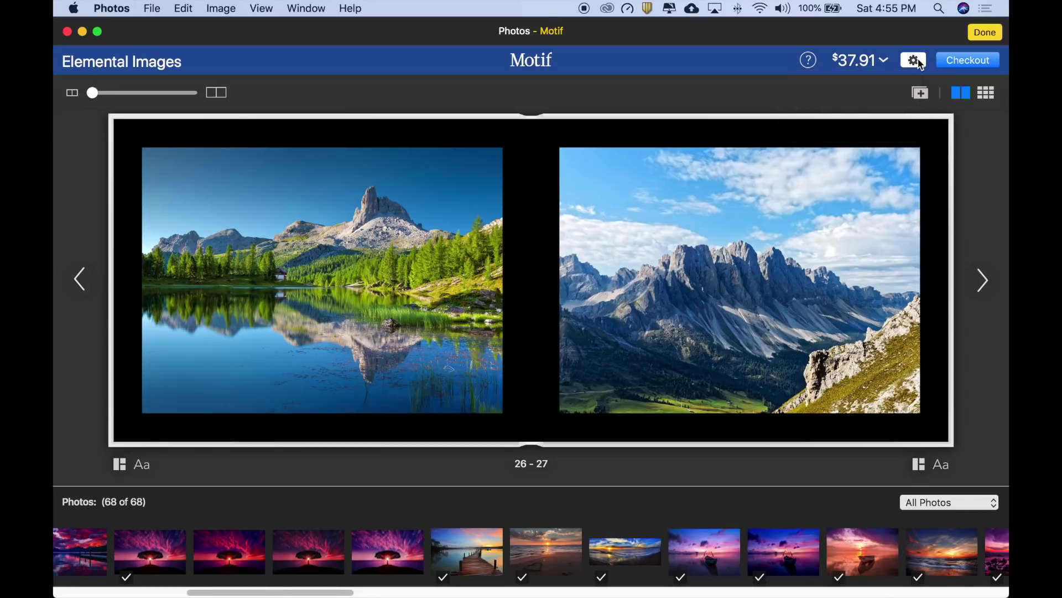